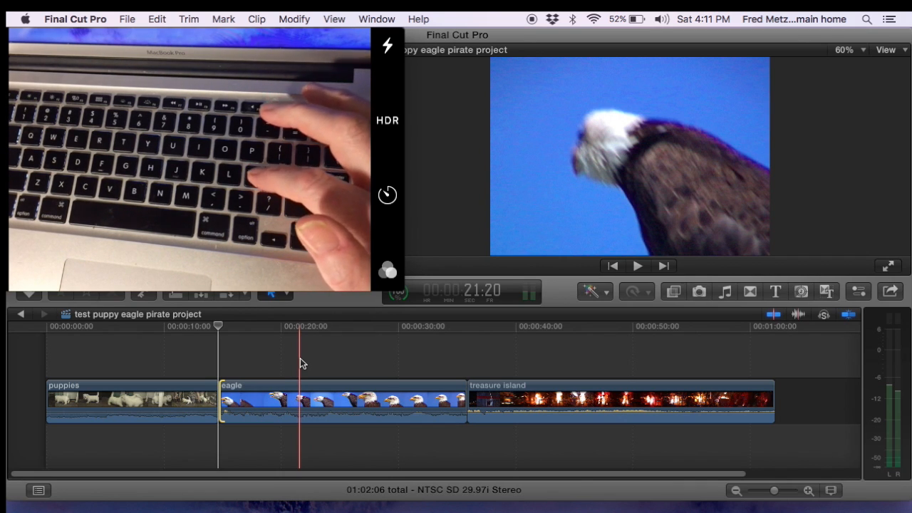
Step: Step the playhead through the edit points of the timeline, ending at the edit between the puppies and eagle clips
key(Down)
key(Down)
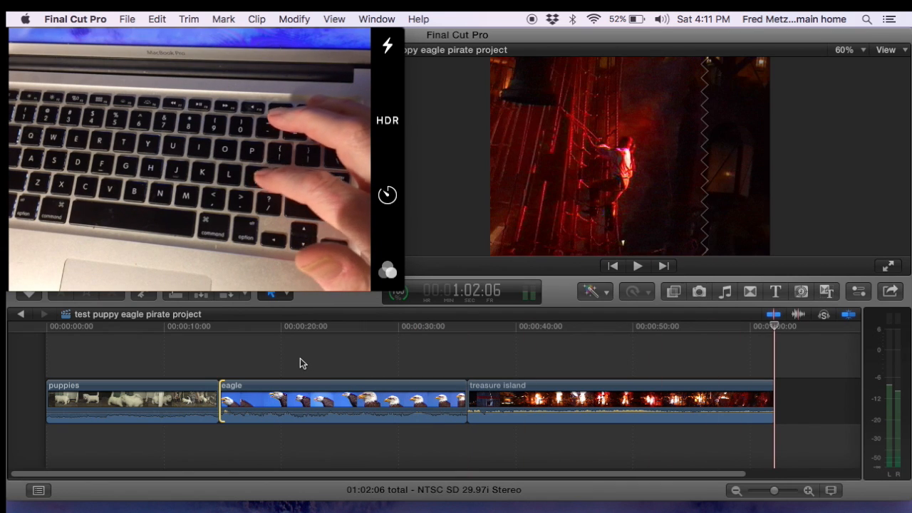
key(Up)
key(Up)
key(Up)
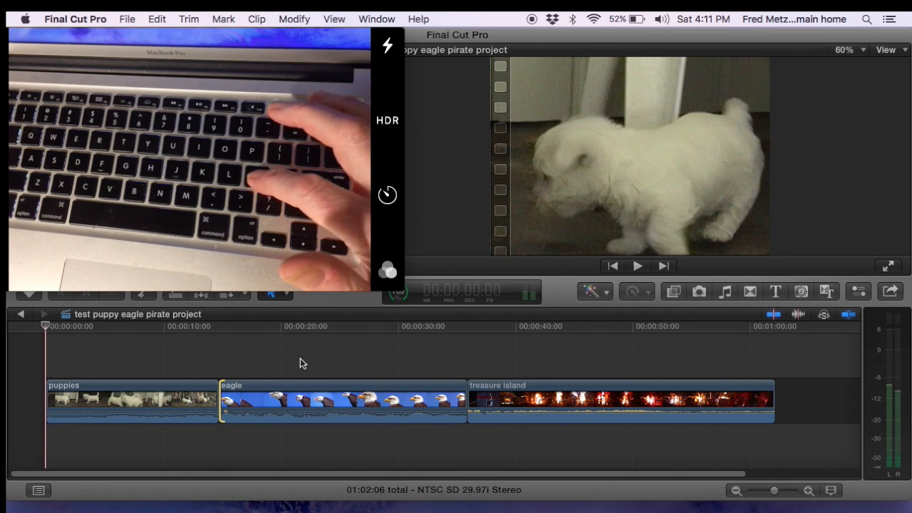
key(apostrophe)
key(semicolon)
key(apostrophe)
key(apostrophe)
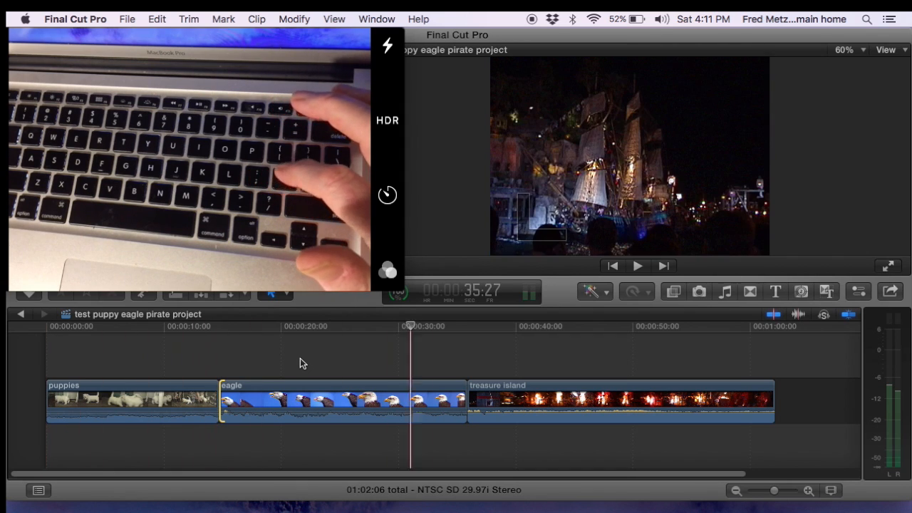
key(semicolon)
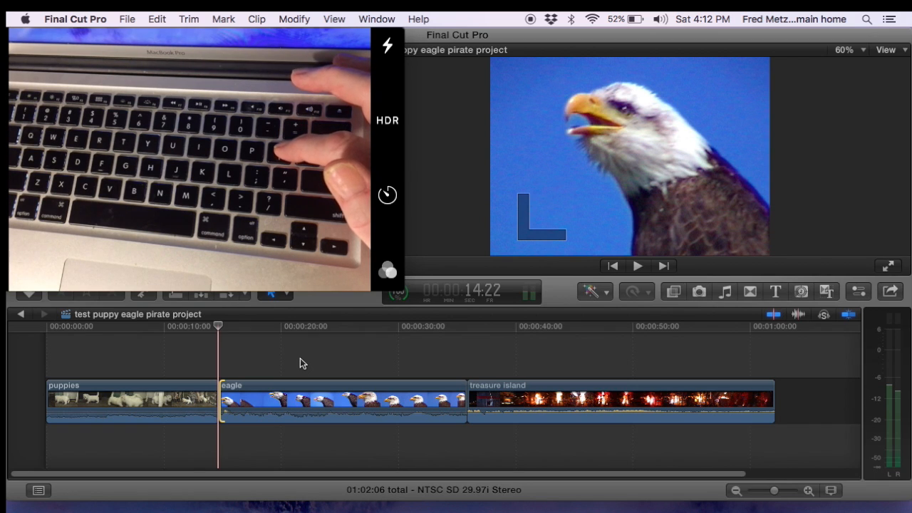
Step: Select the puppies clip's end at that edit and trim it shorter one frame at a time
key(bracketleft)
key(bracketright)
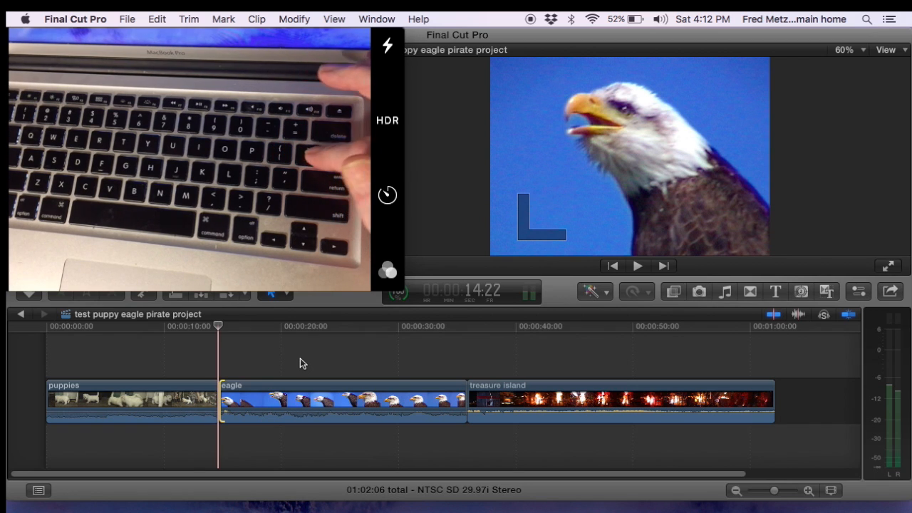
key(bracketleft)
key(bracketright)
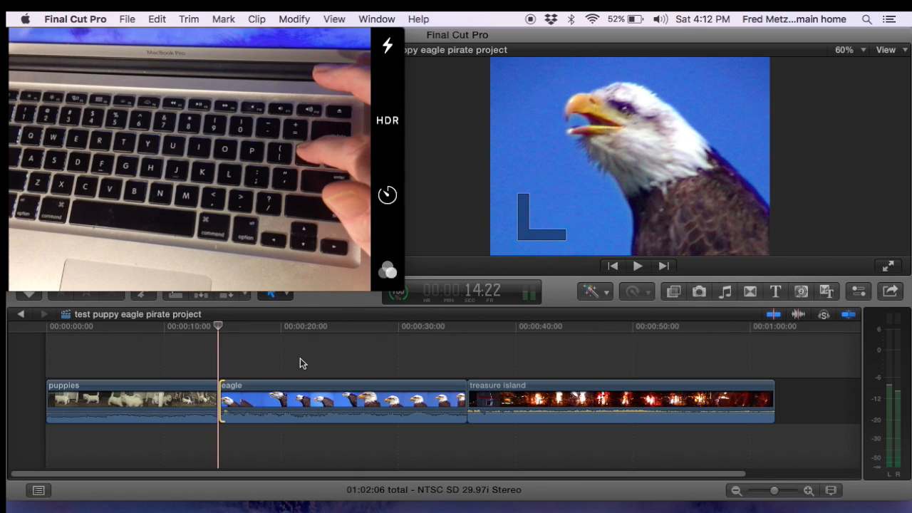
key(bracketleft)
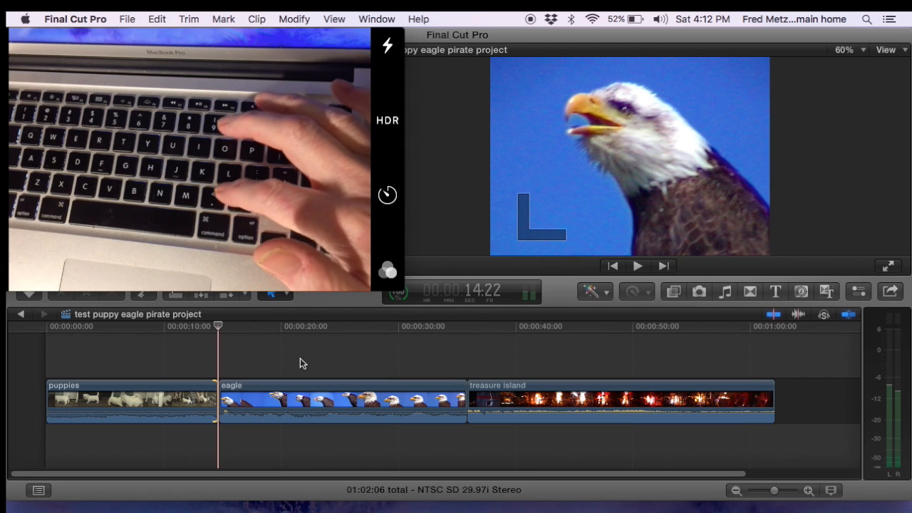
key(comma)
key(comma)
key(comma)
key(comma)
key(comma)
key(comma)
key(comma)
key(comma)
key(comma)
key(comma)
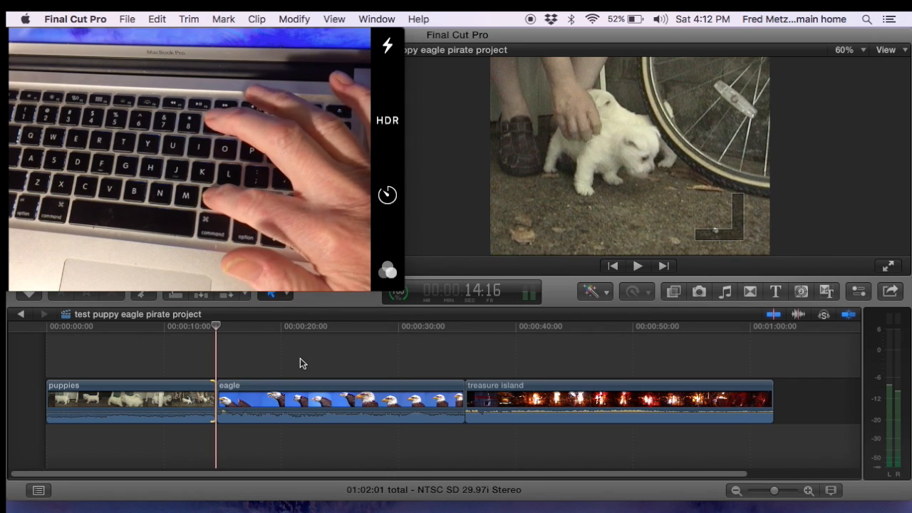
key(comma)
key(comma)
key(comma)
key(comma)
key(comma)
key(comma)
key(comma)
key(comma)
key(comma)
key(comma)
key(comma)
key(comma)
key(comma)
key(comma)
key(comma)
key(comma)
key(comma)
key(comma)
key(comma)
key(comma)
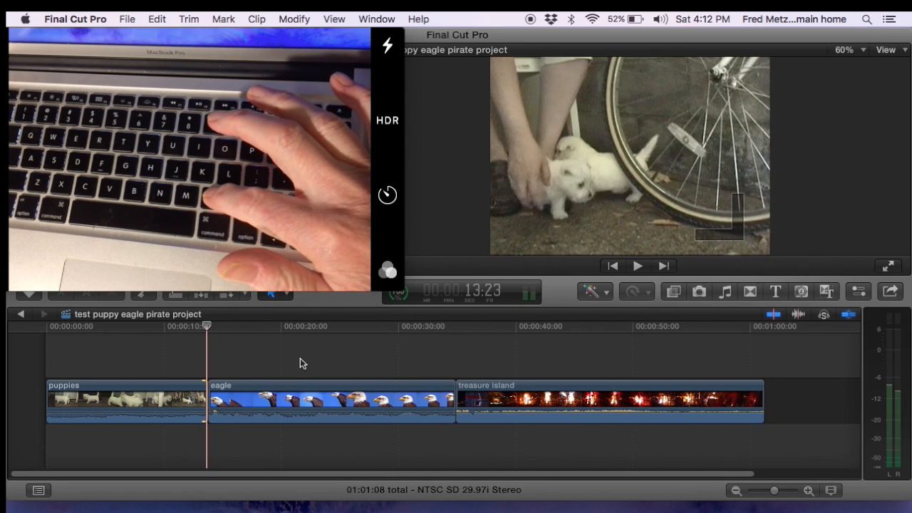
key(comma)
key(comma)
key(comma)
key(comma)
key(comma)
key(comma)
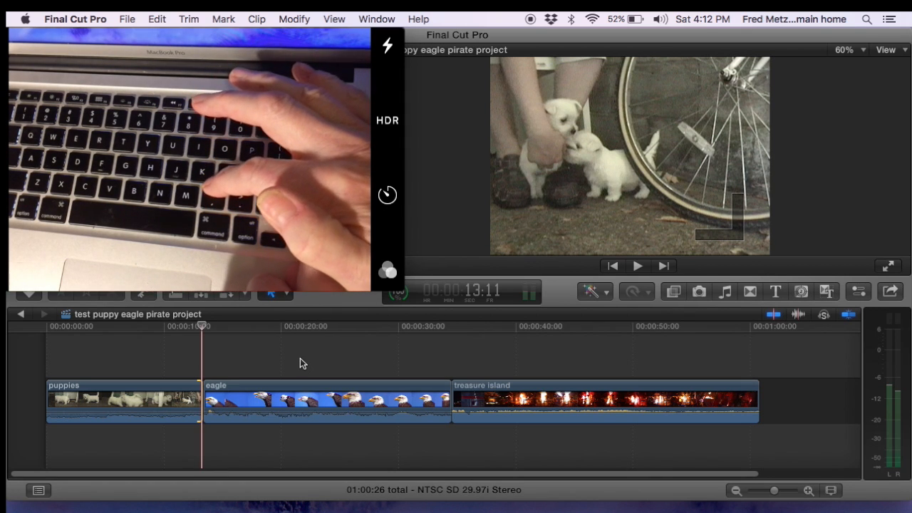
key(comma)
key(comma)
key(comma)
key(comma)
key(comma)
key(comma)
key(comma)
key(comma)
key(comma)
key(comma)
Step: Nudge the puppies clip's end point back and forth in ten-frame increments
key(shift+comma)
key(shift+comma)
key(shift+comma)
key(shift+comma)
key(shift+comma)
key(shift+comma)
key(shift+comma)
key(shift+comma)
key(shift+comma)
key(shift+comma)
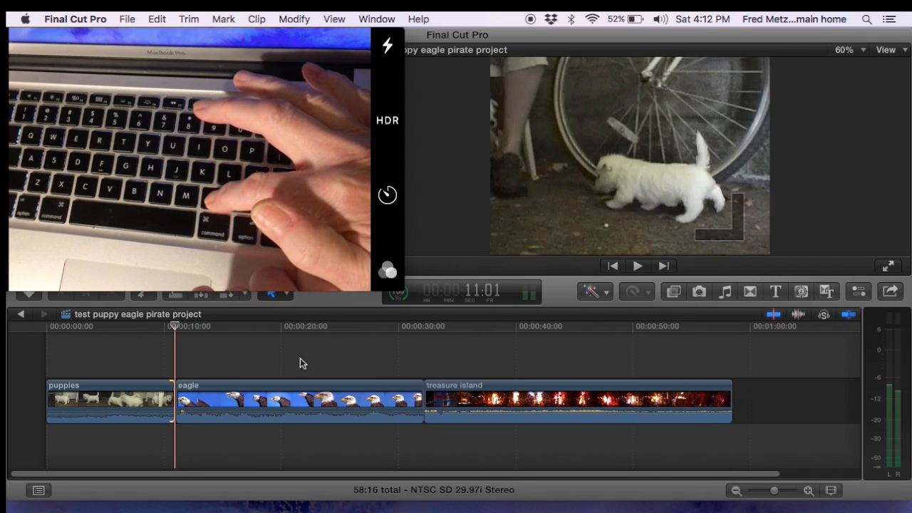
key(shift+period)
key(shift+period)
key(shift+period)
key(shift+period)
key(shift+period)
key(shift+period)
key(shift+period)
key(shift+period)
key(shift+period)
key(shift+period)
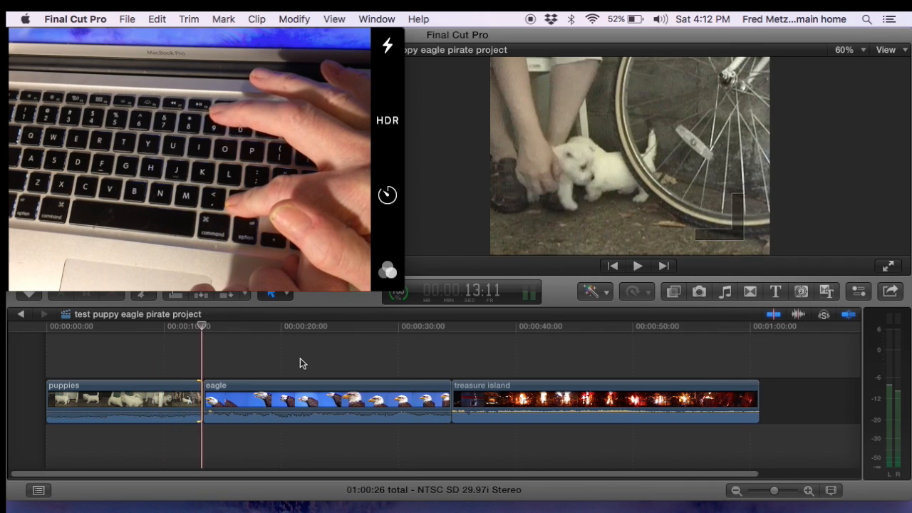
key(shift+comma)
key(shift+comma)
key(shift+comma)
key(shift+period)
key(shift+period)
key(shift+period)
key(shift+period)
key(shift+period)
key(shift+period)
key(shift+period)
key(shift+period)
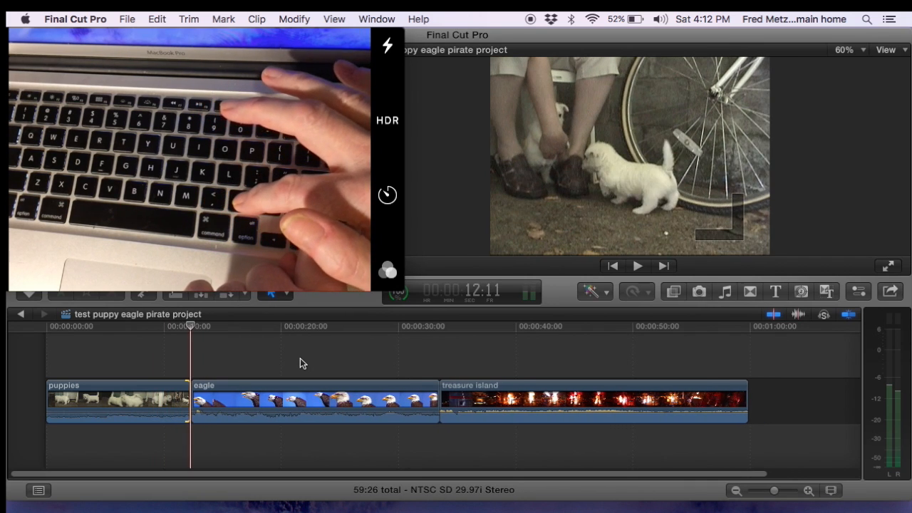
Step: Fine-tune the puppies clip's end point one frame at a time in both directions
key(comma)
key(comma)
key(comma)
key(comma)
key(comma)
key(comma)
key(comma)
key(comma)
key(comma)
key(comma)
key(comma)
key(comma)
key(comma)
key(comma)
key(comma)
key(comma)
key(comma)
key(comma)
key(comma)
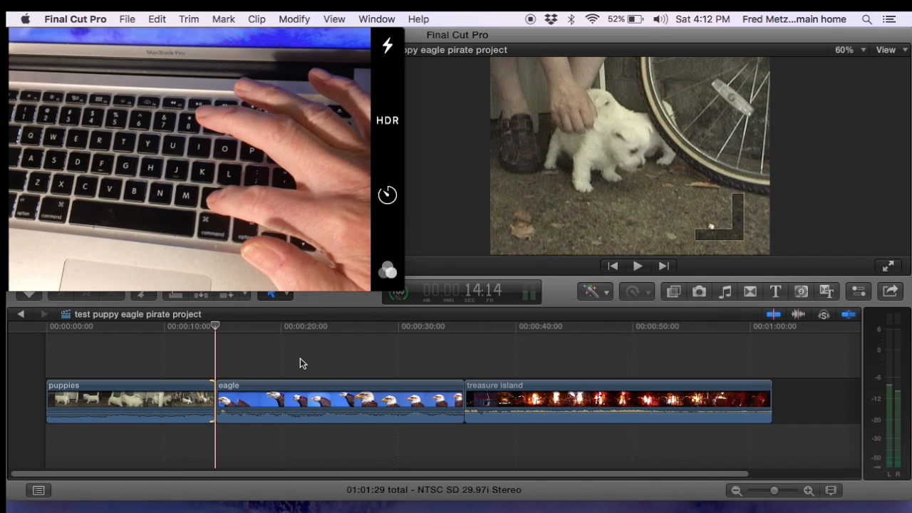
key(comma)
key(comma)
key(comma)
key(comma)
key(comma)
key(comma)
key(comma)
key(comma)
key(comma)
key(comma)
key(comma)
key(comma)
key(comma)
key(comma)
key(comma)
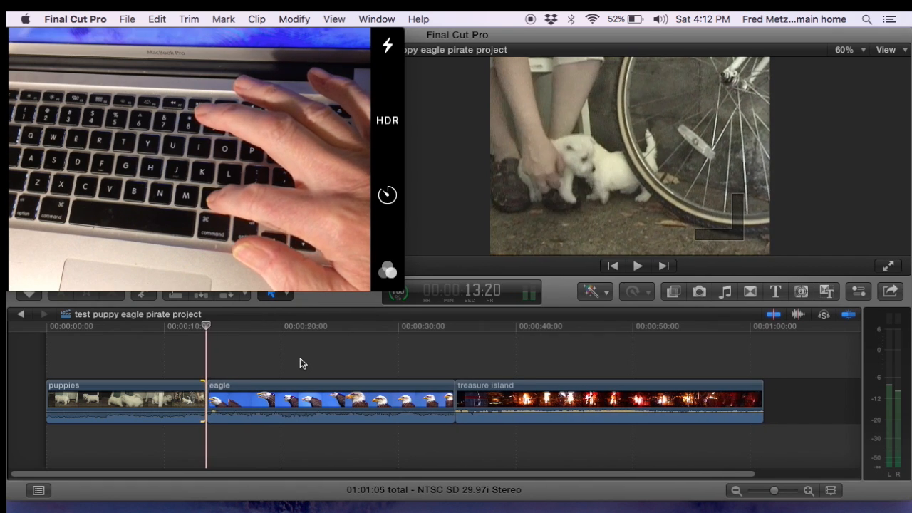
key(period)
key(period)
key(period)
key(period)
key(period)
key(period)
key(period)
key(period)
key(period)
key(period)
key(period)
key(period)
key(period)
key(period)
key(period)
key(period)
key(period)
key(period)
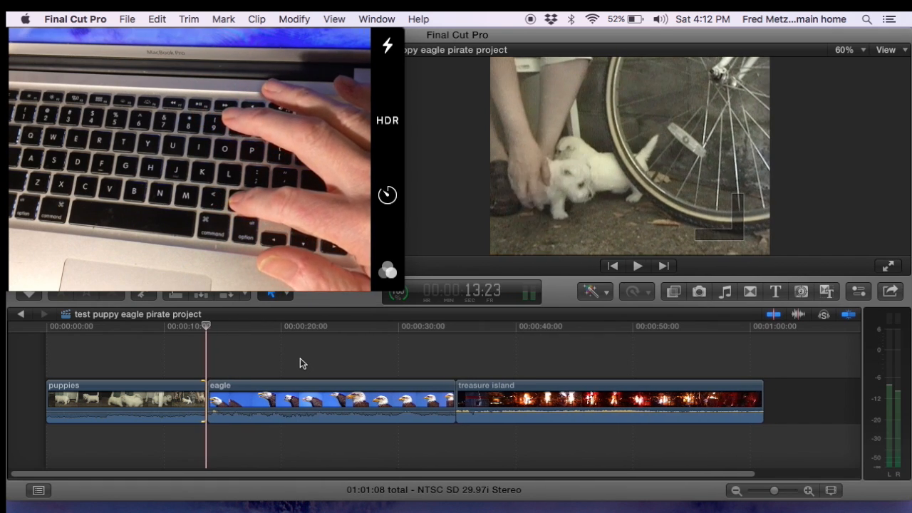
key(comma)
key(comma)
key(comma)
key(comma)
key(comma)
key(comma)
key(comma)
key(comma)
key(comma)
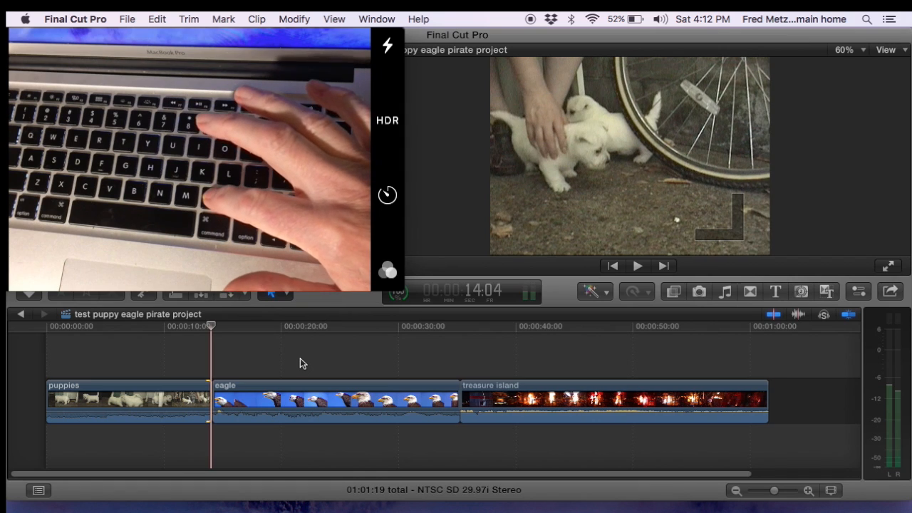
key(period)
key(period)
key(period)
key(period)
key(period)
key(period)
key(period)
key(period)
key(period)
key(period)
key(period)
key(period)
key(period)
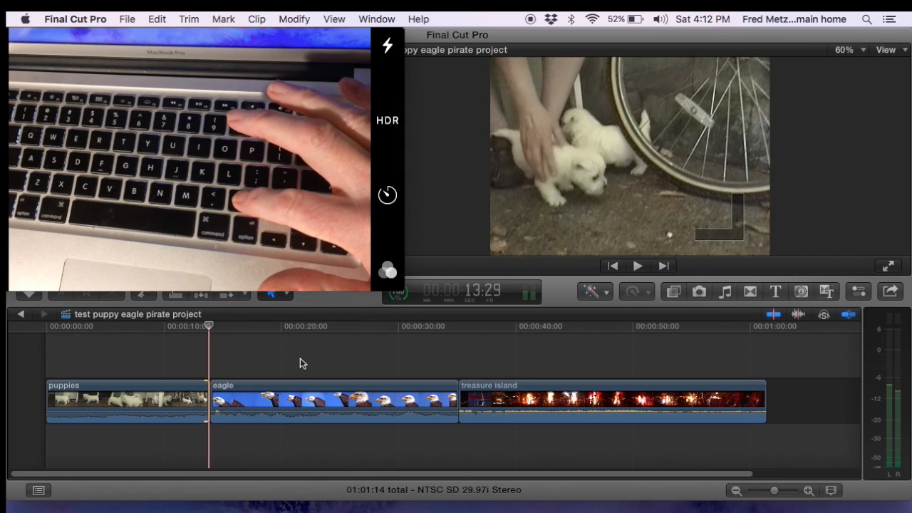
key(comma)
key(comma)
key(comma)
key(comma)
key(comma)
key(comma)
key(comma)
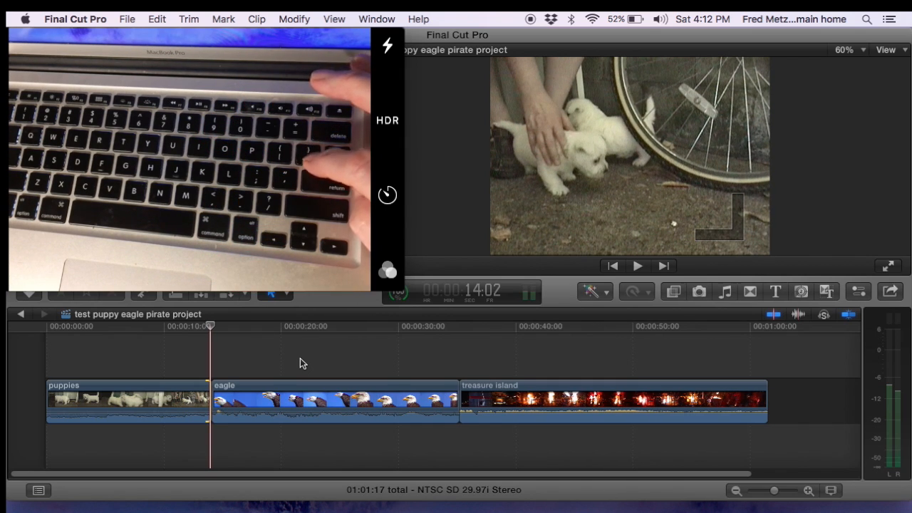
Step: Select the eagle clip's start at the same edit and trim it later one frame at a time
key(bracketright)
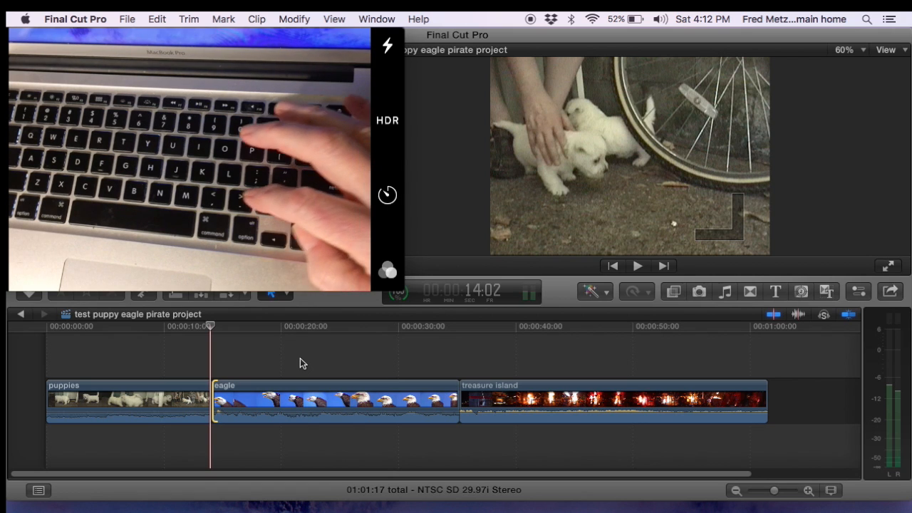
key(period)
key(period)
key(period)
key(period)
key(period)
key(period)
key(period)
key(period)
key(period)
key(period)
key(period)
key(period)
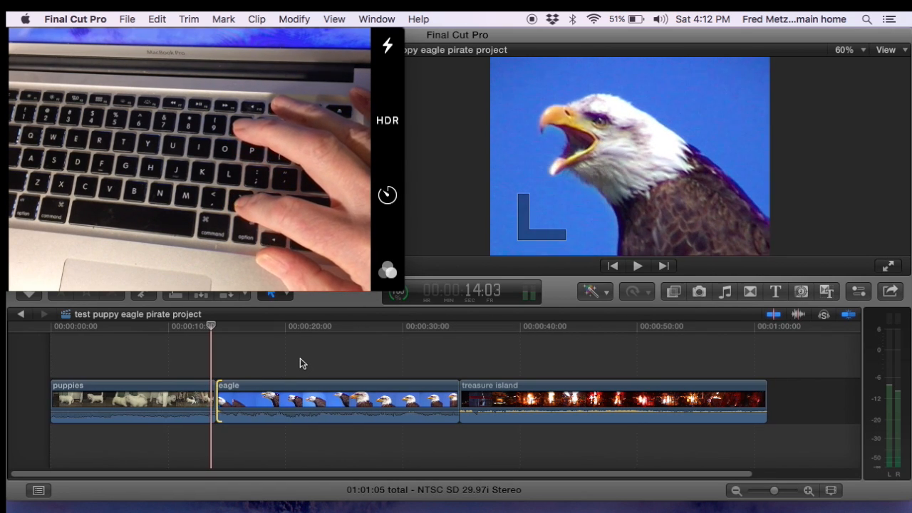
key(period)
key(period)
key(period)
key(period)
key(period)
key(period)
key(period)
key(period)
key(period)
key(period)
key(period)
key(period)
key(period)
key(period)
key(period)
key(period)
key(period)
key(period)
key(period)
key(period)
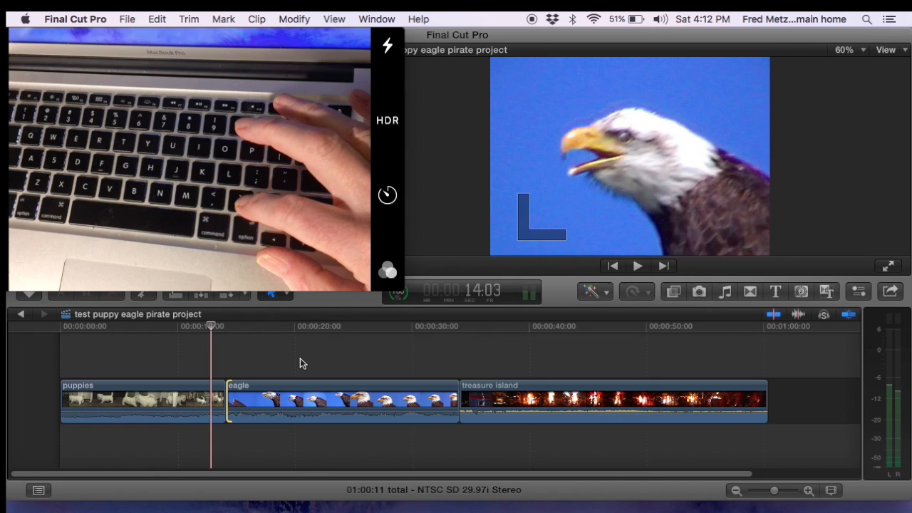
key(period)
key(period)
key(period)
key(period)
key(period)
key(period)
key(period)
key(period)
key(period)
key(period)
key(period)
key(period)
key(period)
key(period)
key(period)
key(period)
key(period)
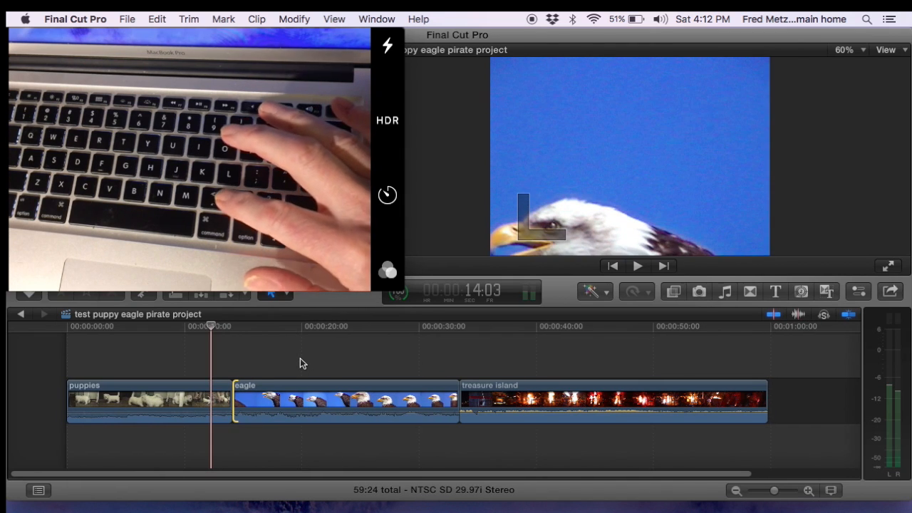
Step: Fine-tune the eagle clip's start point one frame at a time in both directions
key(comma)
key(comma)
key(comma)
key(comma)
key(comma)
key(comma)
key(comma)
key(comma)
key(comma)
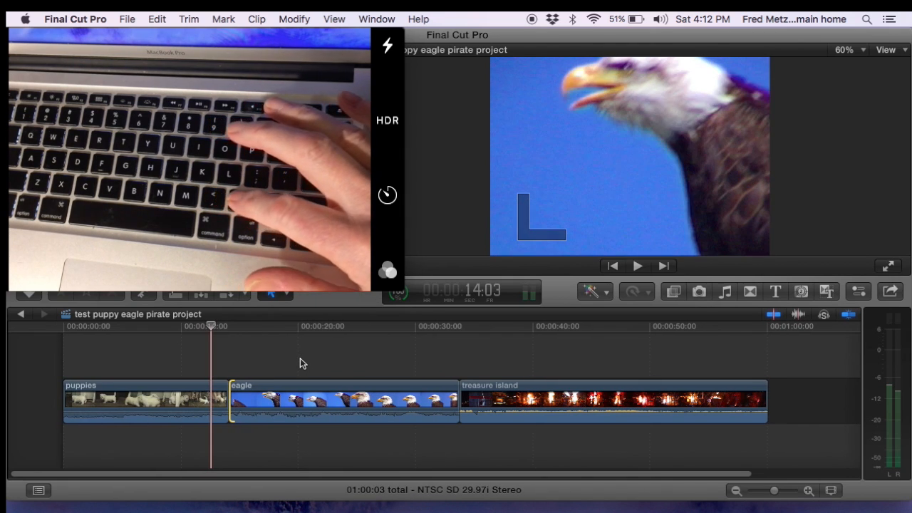
key(period)
key(period)
key(period)
key(period)
key(period)
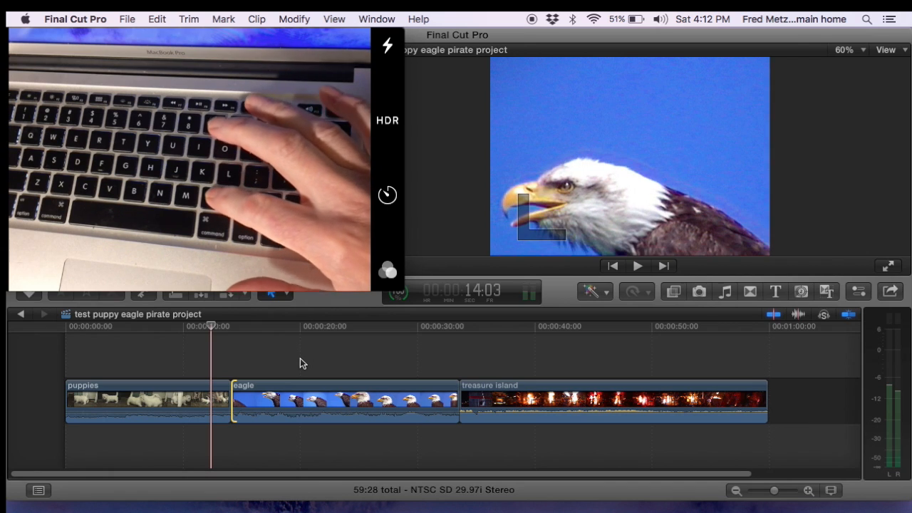
key(comma)
key(comma)
key(period)
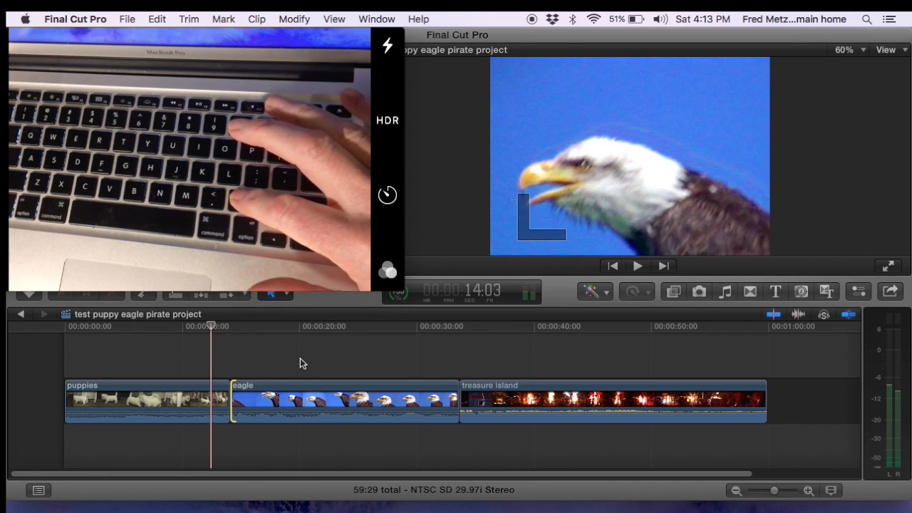
key(comma)
key(period)
key(comma)
key(period)
key(comma)
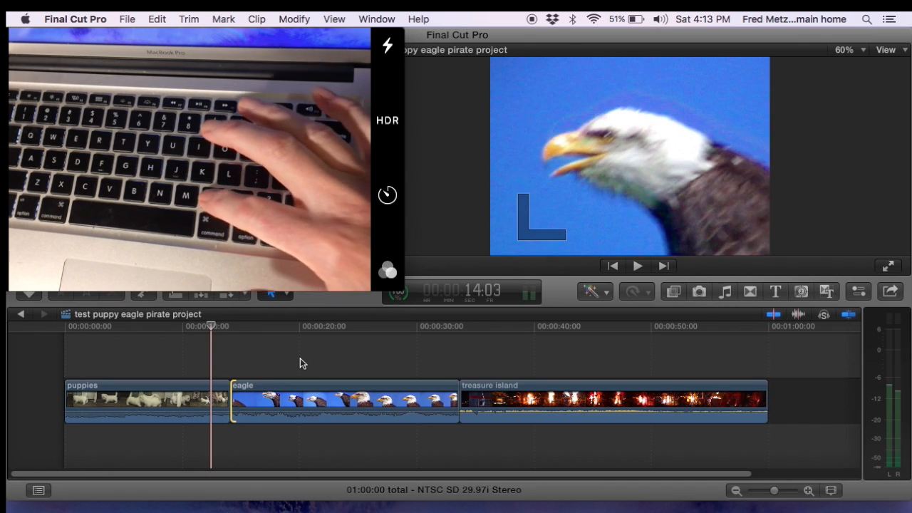
key(period)
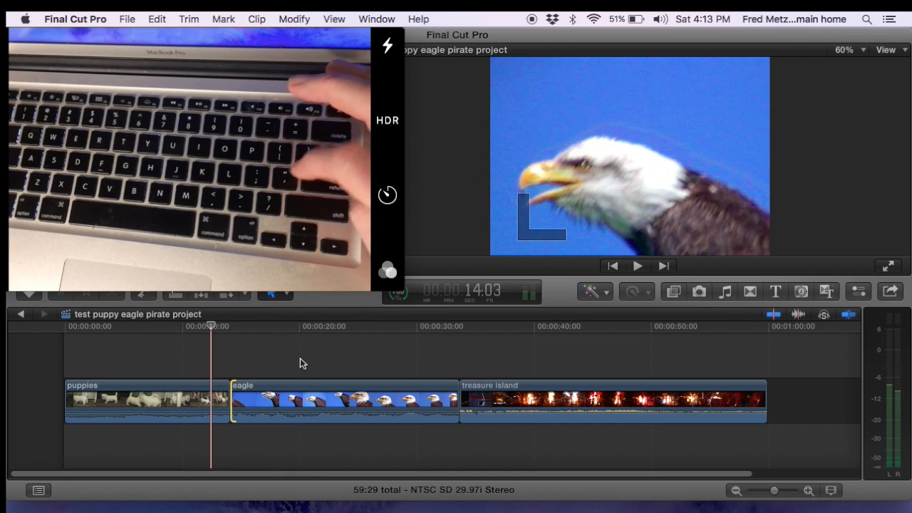
Step: Move to the edit between eagle and treasure island, select the eagle clip's end, and trim it shorter frame by frame
key(apostrophe)
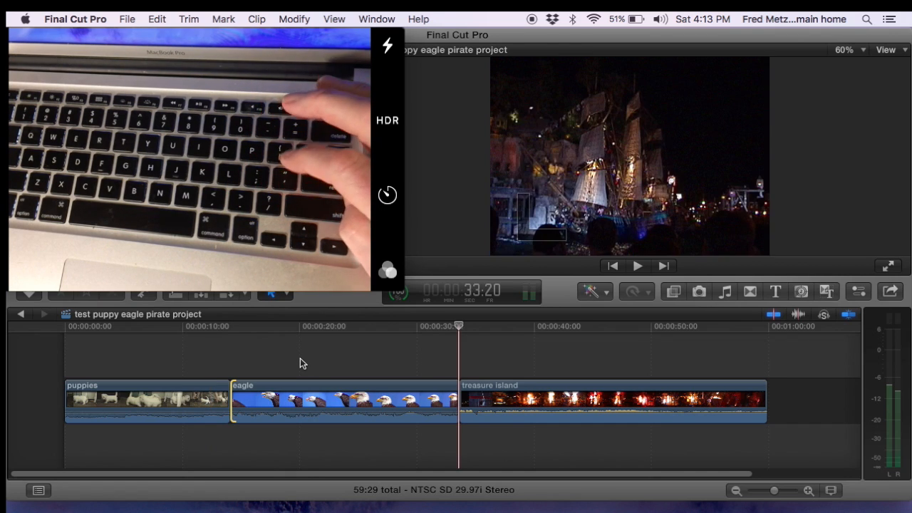
key(bracketleft)
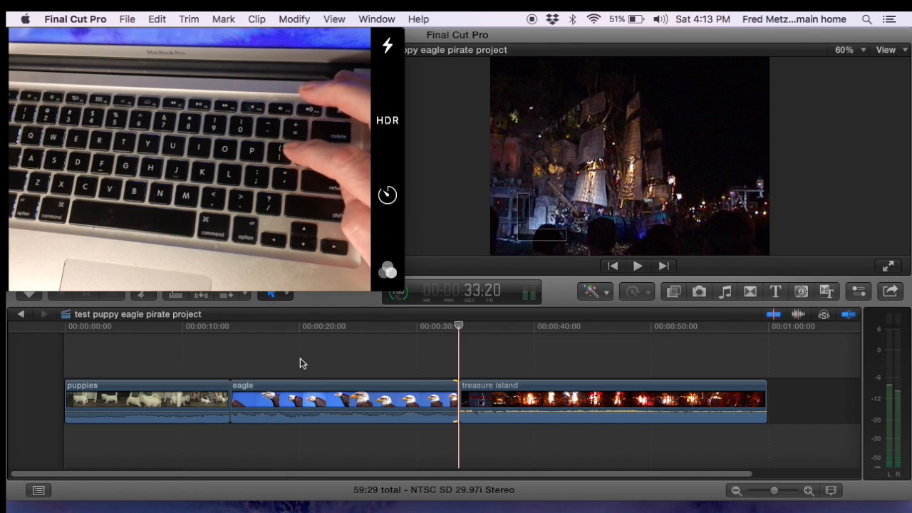
key(comma)
key(comma)
key(comma)
key(comma)
key(comma)
key(comma)
key(comma)
key(comma)
key(comma)
key(comma)
key(comma)
key(comma)
key(comma)
key(comma)
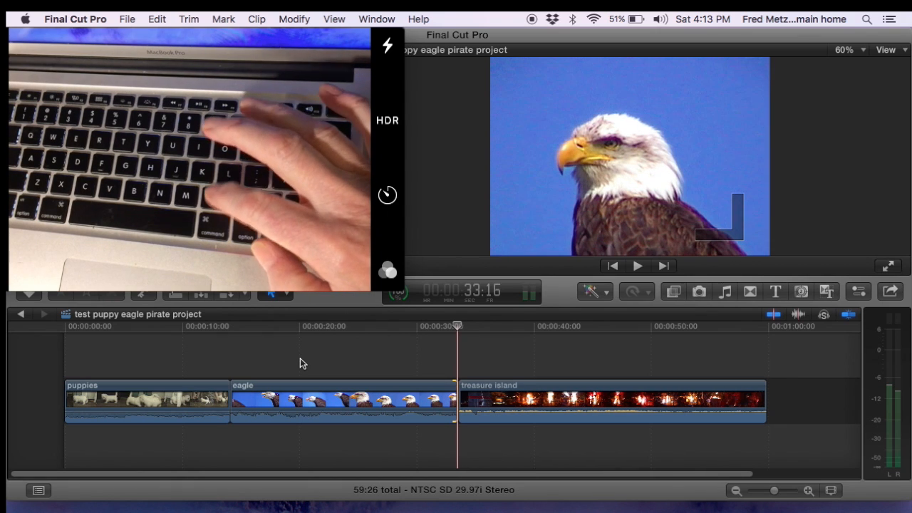
key(comma)
key(comma)
key(comma)
key(comma)
key(comma)
key(comma)
key(comma)
key(comma)
key(comma)
key(comma)
key(comma)
key(comma)
key(comma)
key(comma)
key(comma)
key(comma)
key(comma)
key(comma)
key(comma)
key(comma)
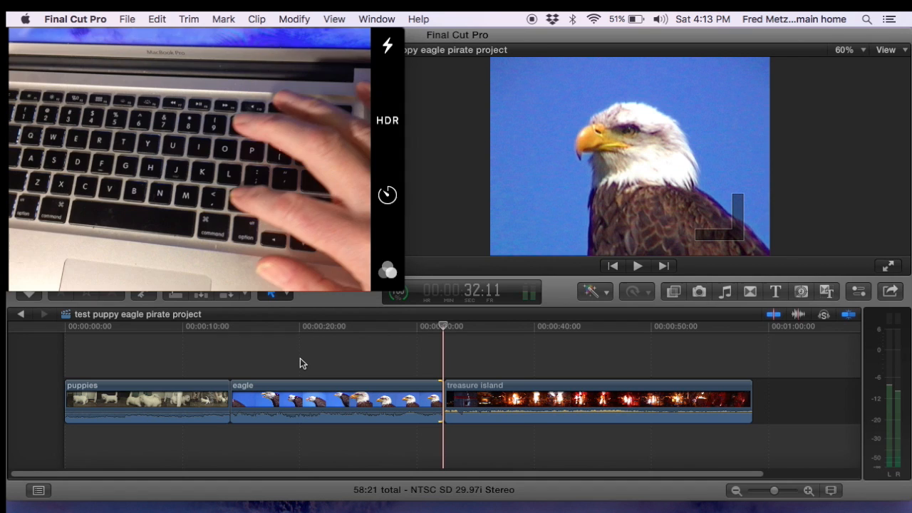
Step: Fine-tune the eagle clip's end point one frame at a time in both directions
key(period)
key(period)
key(period)
key(period)
key(period)
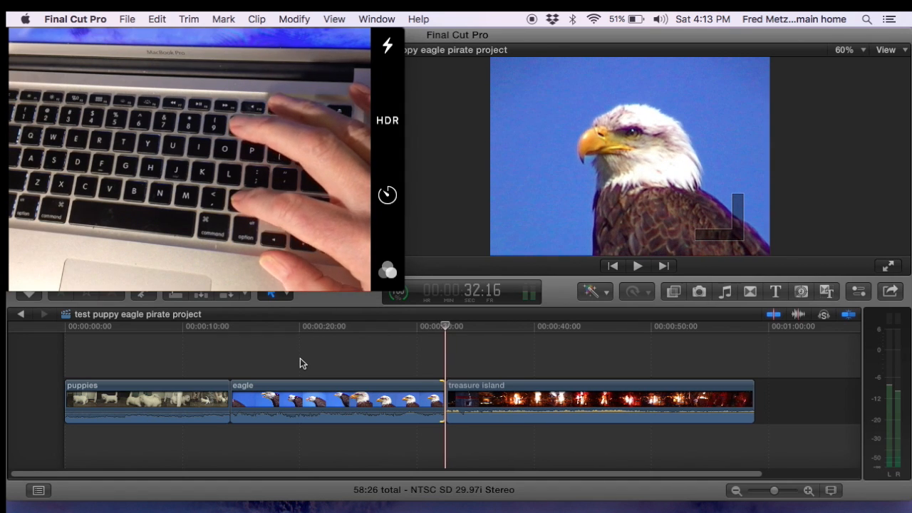
key(period)
key(period)
key(period)
key(period)
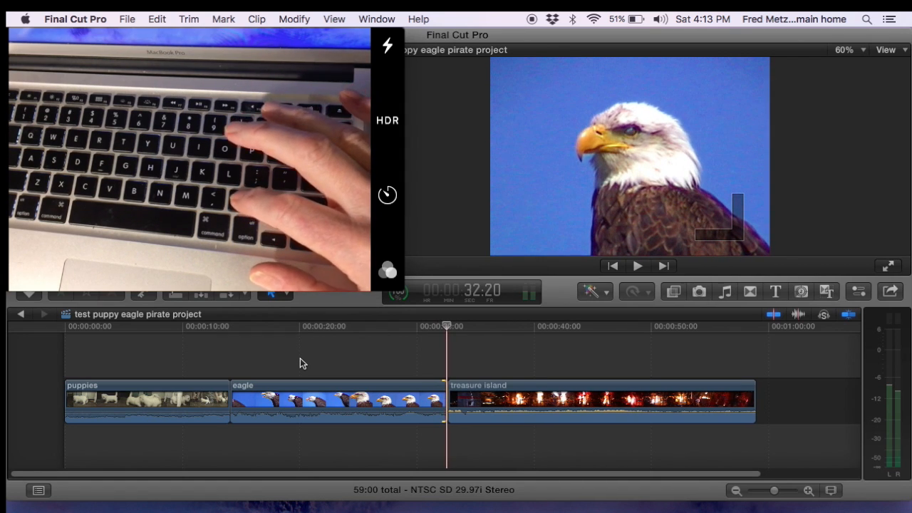
key(comma)
key(period)
Step: Keep adjusting the eagle clip's end point at the treasure island edit, alternating one-frame shorter and longer trims
key(period)
key(comma)
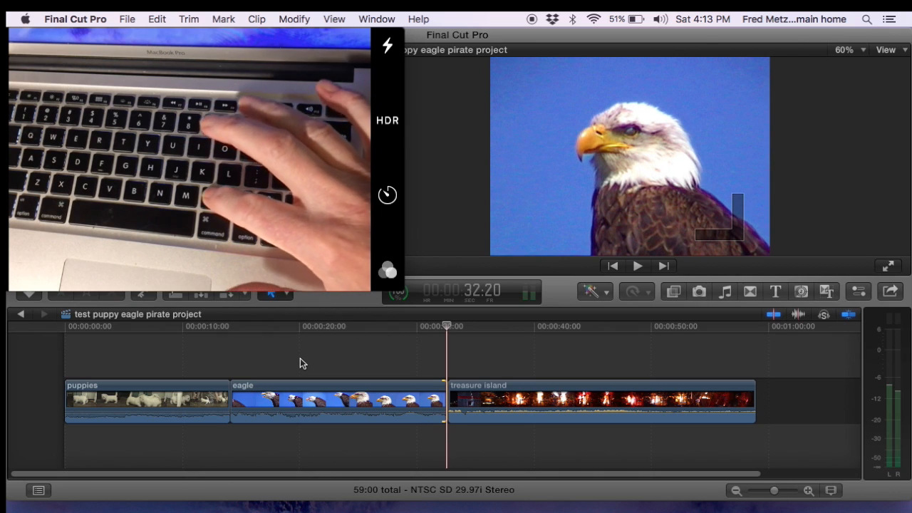
key(period)
key(comma)
key(period)
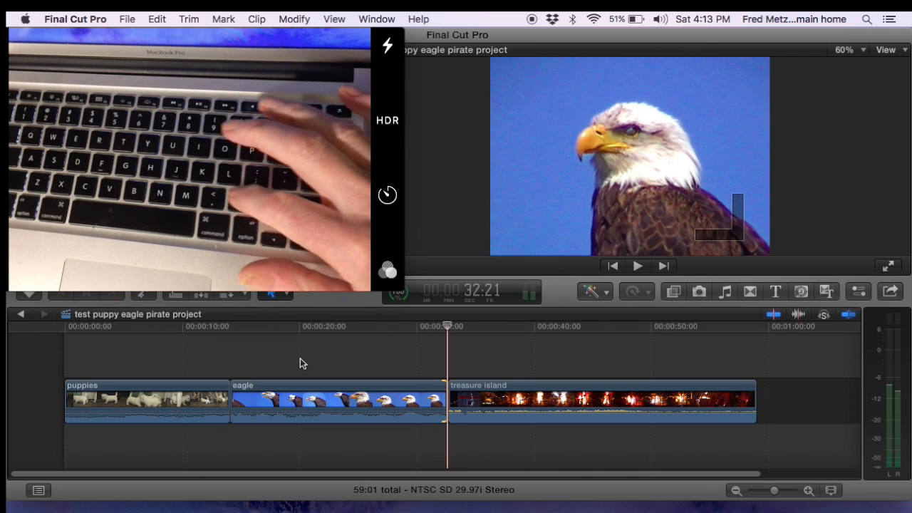
key(comma)
key(comma)
key(period)
key(comma)
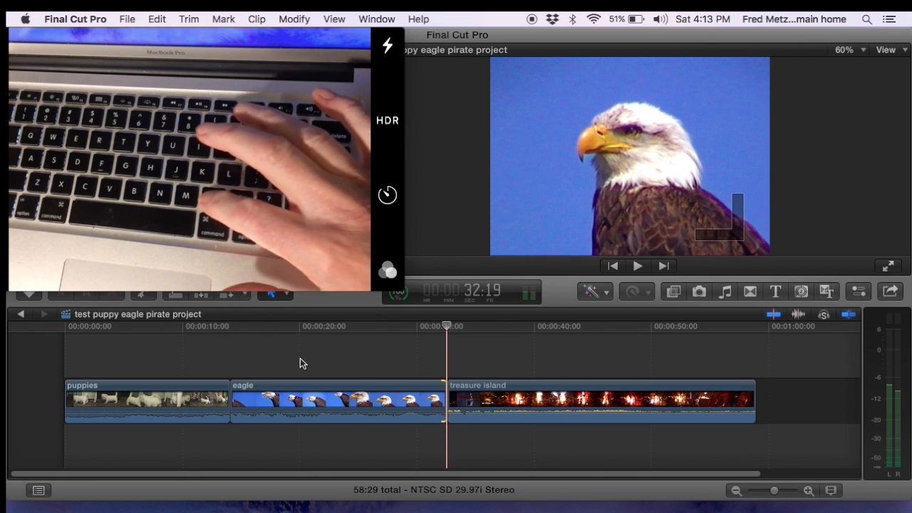
key(period)
key(period)
key(comma)
key(comma)
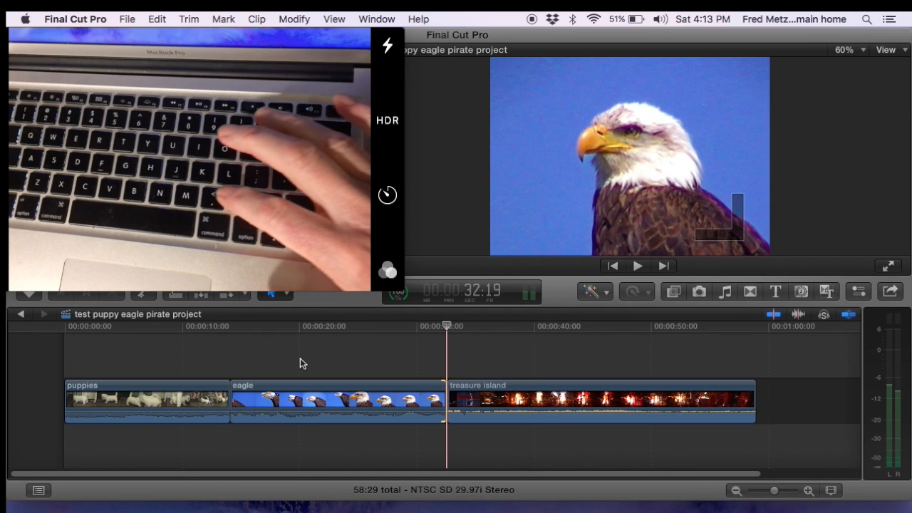
key(period)
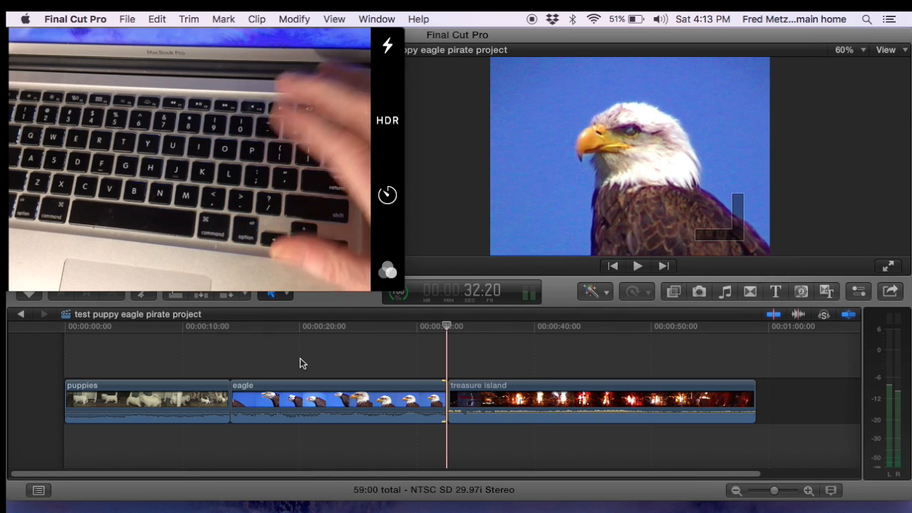
Step: Select the treasure island clip's start at the same edit and trim it later frame by frame
key(bracketright)
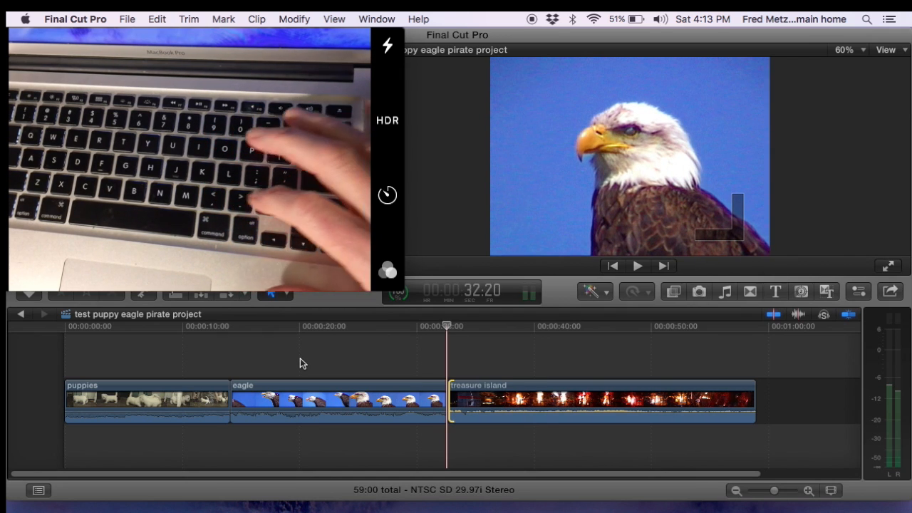
key(period)
key(period)
key(period)
key(period)
key(period)
key(period)
key(period)
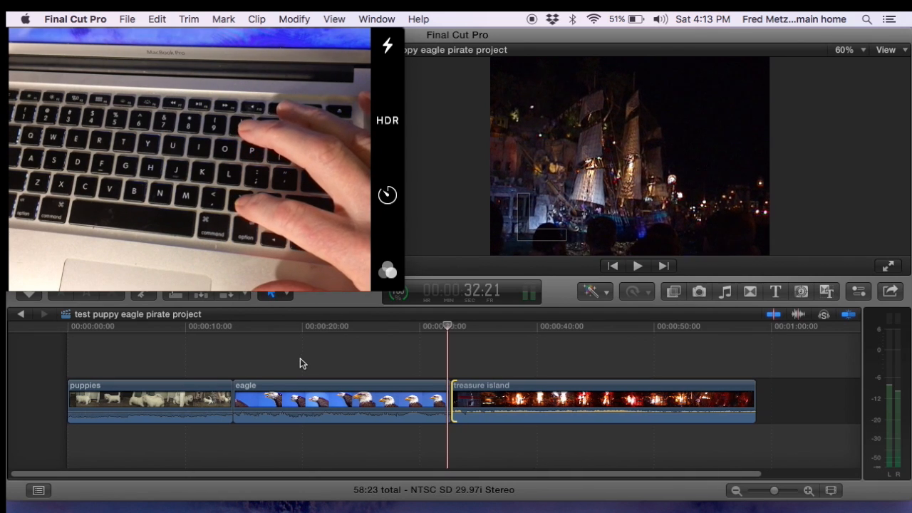
key(period)
key(period)
key(period)
key(period)
key(period)
key(period)
key(period)
key(period)
key(period)
key(period)
key(period)
key(period)
key(period)
key(period)
key(period)
key(period)
key(period)
key(period)
key(period)
key(period)
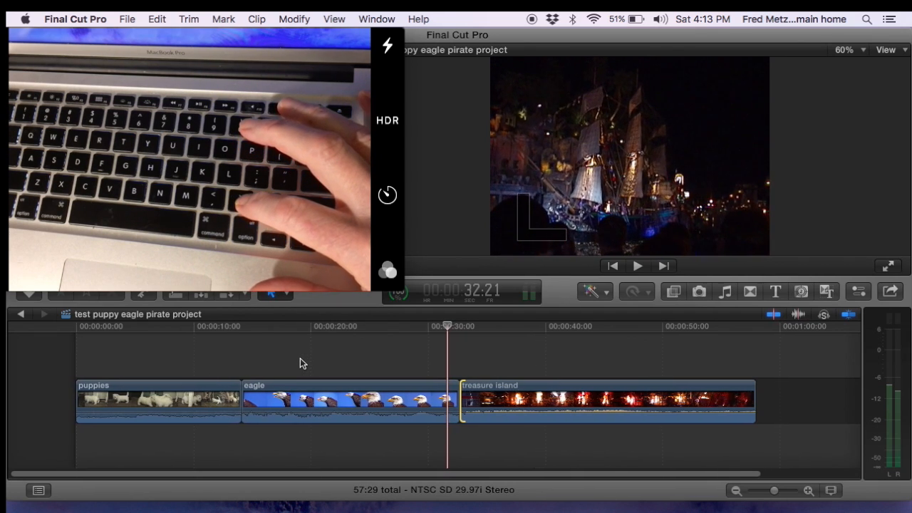
key(period)
key(period)
key(period)
key(period)
key(period)
key(period)
key(period)
key(period)
key(period)
key(period)
key(period)
key(period)
key(period)
key(period)
key(period)
key(period)
key(period)
key(period)
key(period)
key(period)
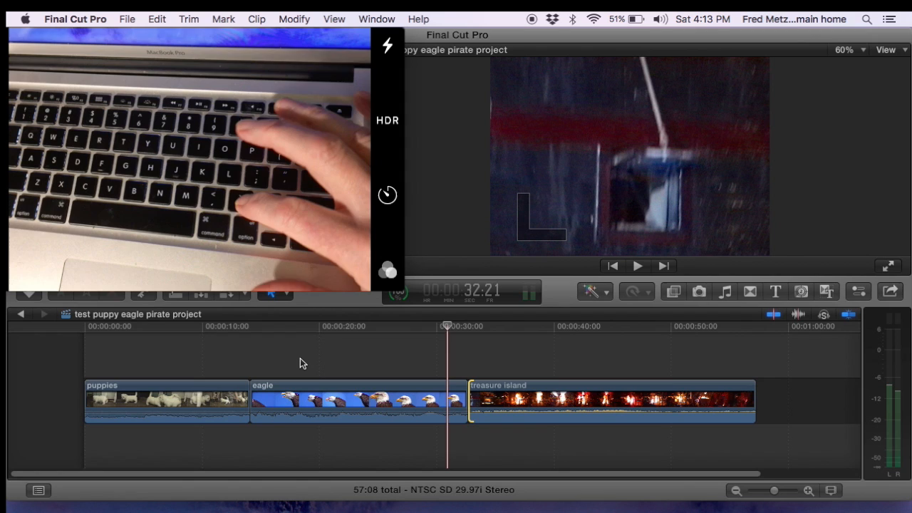
Step: Fine-tune the treasure island clip's start point one frame at a time in both directions
key(comma)
key(comma)
key(comma)
key(comma)
key(comma)
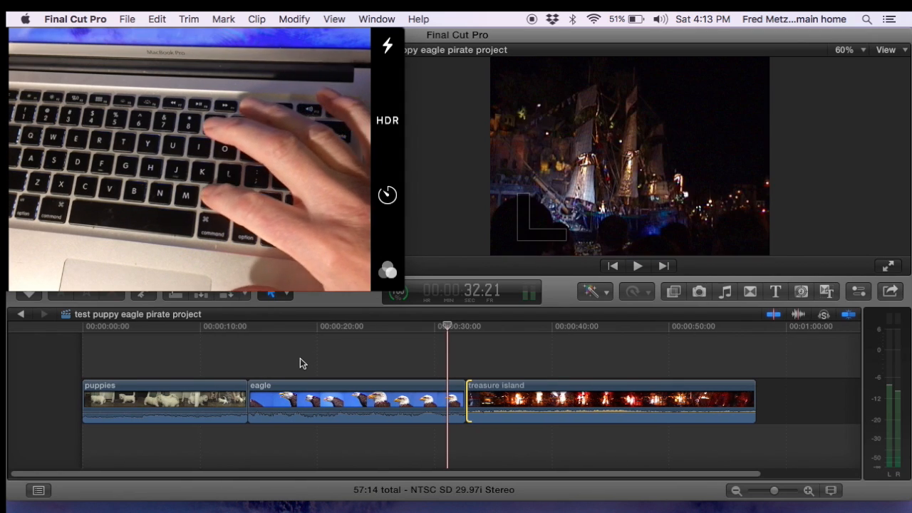
key(comma)
key(period)
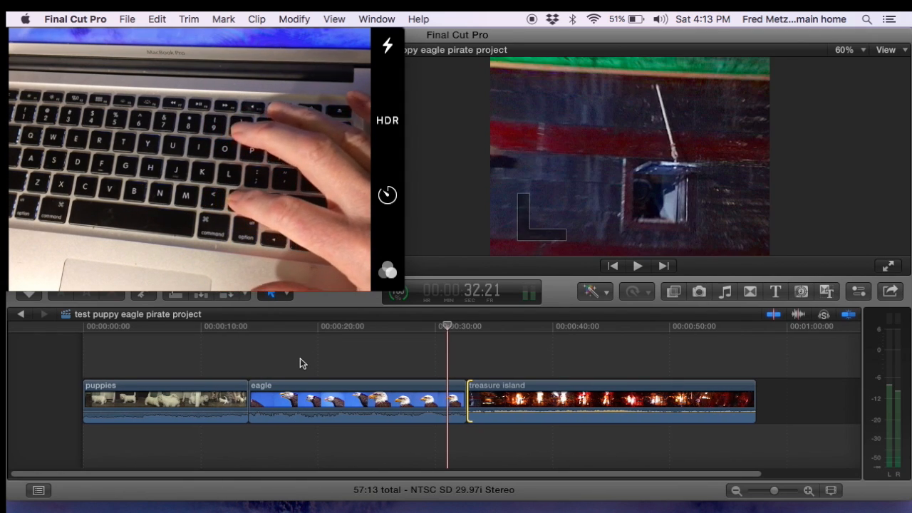
key(comma)
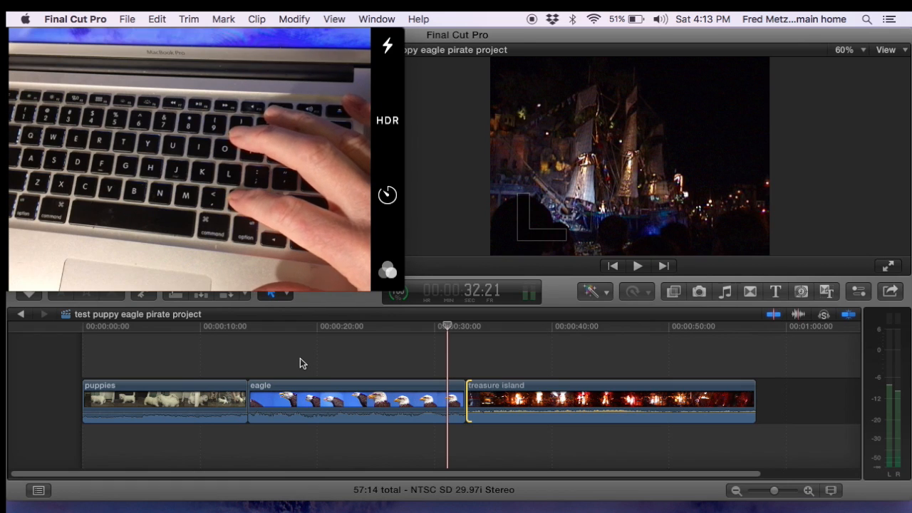
key(period)
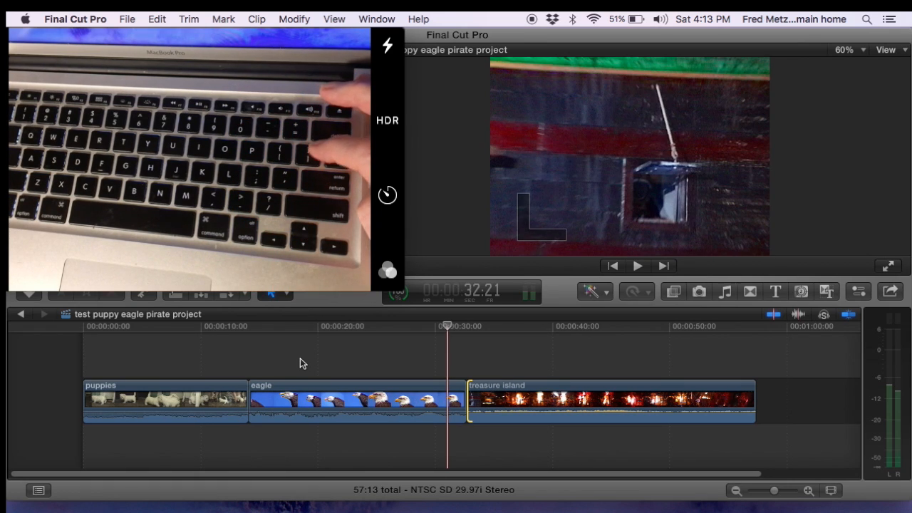
Step: Jump to the end of the timeline, select the treasure island clip's end, and trim it shorter frame by frame
key(End)
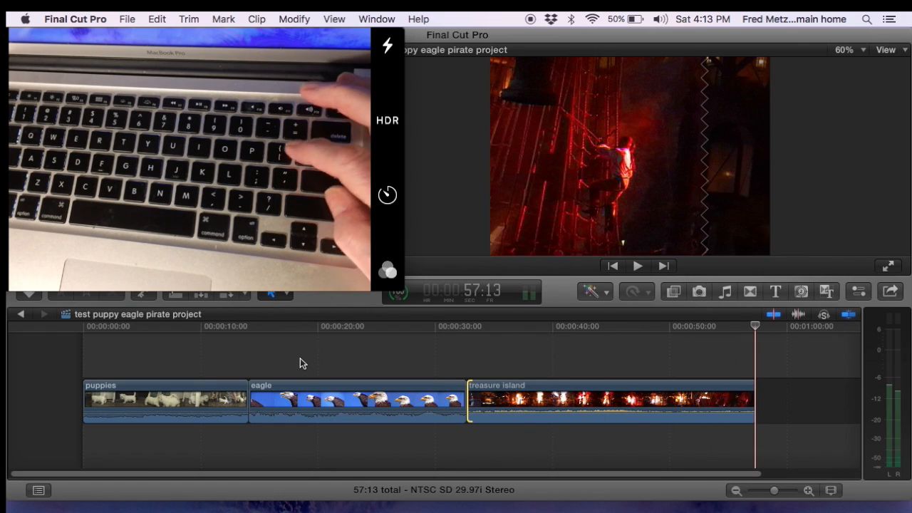
key(bracketright)
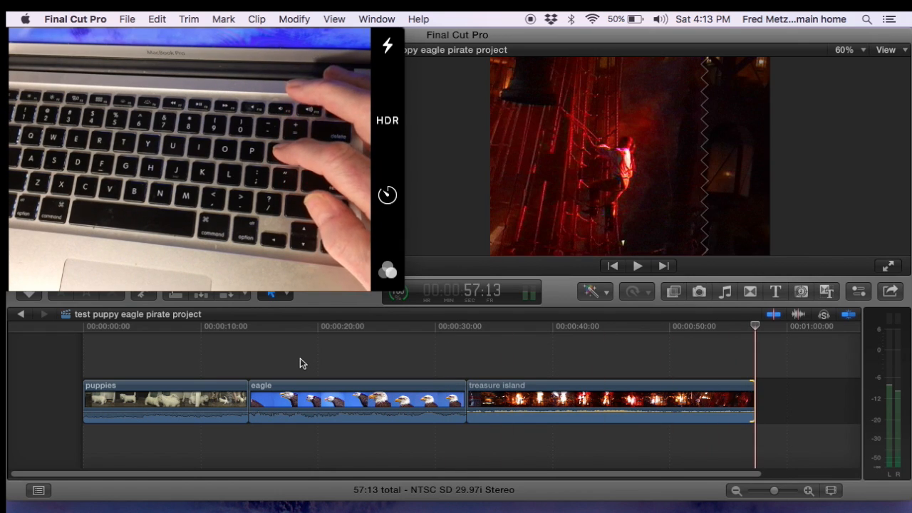
key(comma)
key(comma)
key(comma)
key(comma)
key(comma)
key(comma)
key(comma)
key(comma)
key(comma)
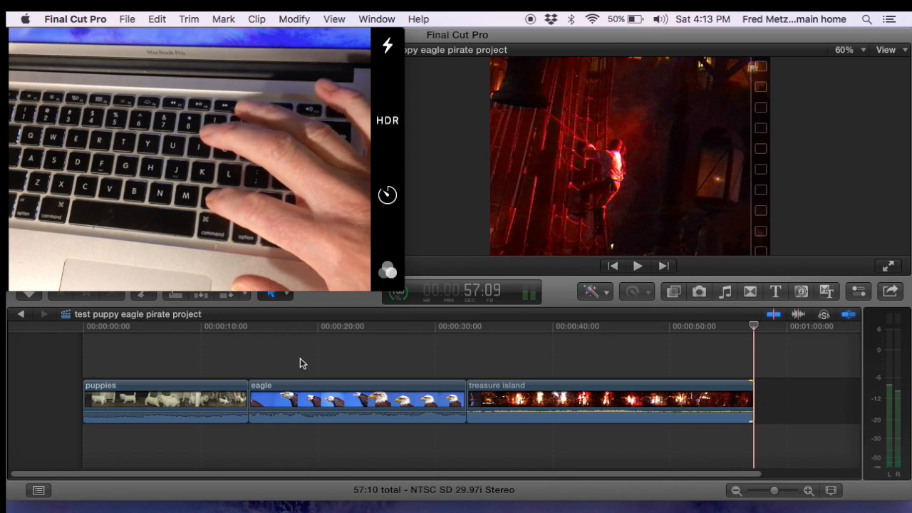
key(comma)
key(comma)
key(comma)
key(comma)
key(comma)
key(comma)
key(comma)
key(comma)
key(comma)
key(comma)
key(comma)
key(comma)
key(comma)
key(comma)
key(comma)
key(comma)
key(comma)
key(comma)
key(comma)
key(comma)
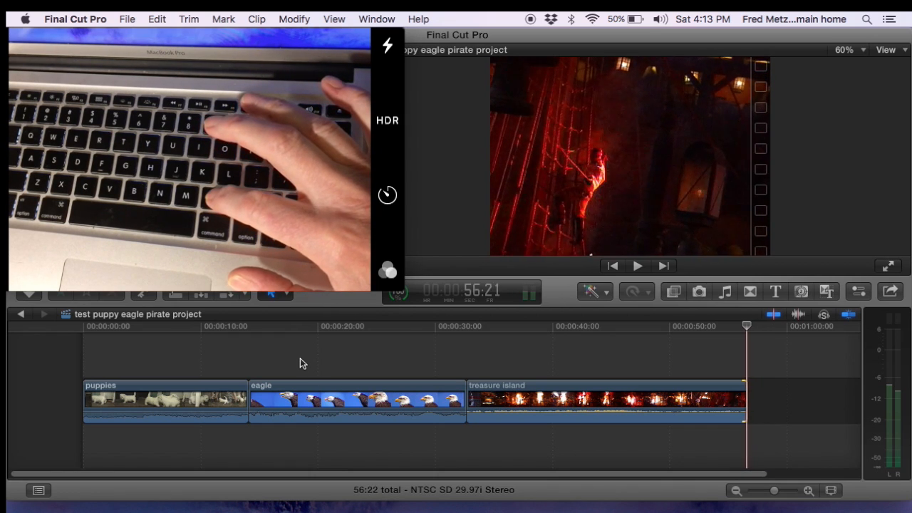
key(comma)
key(comma)
key(comma)
key(comma)
key(comma)
key(comma)
key(comma)
key(comma)
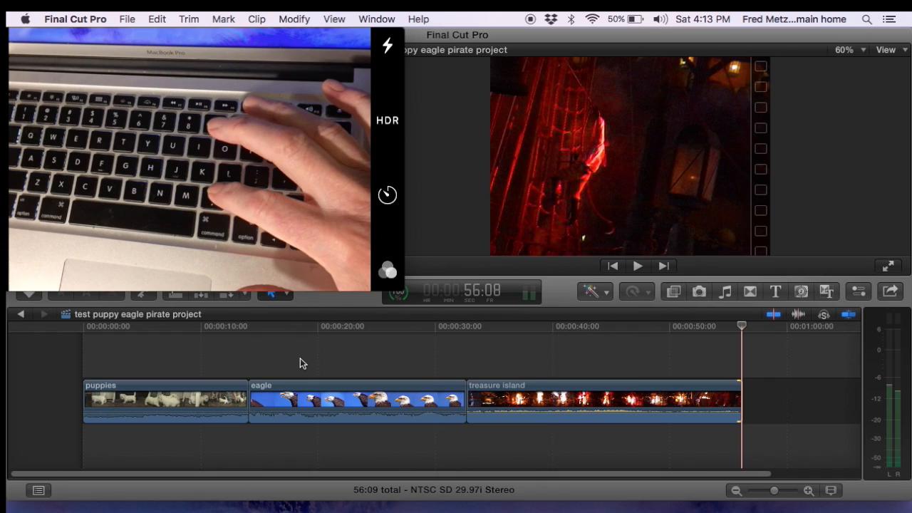
key(comma)
key(comma)
key(comma)
key(comma)
key(comma)
key(comma)
key(comma)
key(comma)
key(comma)
key(comma)
key(comma)
key(comma)
key(comma)
key(comma)
key(comma)
key(comma)
key(comma)
key(comma)
key(comma)
key(comma)
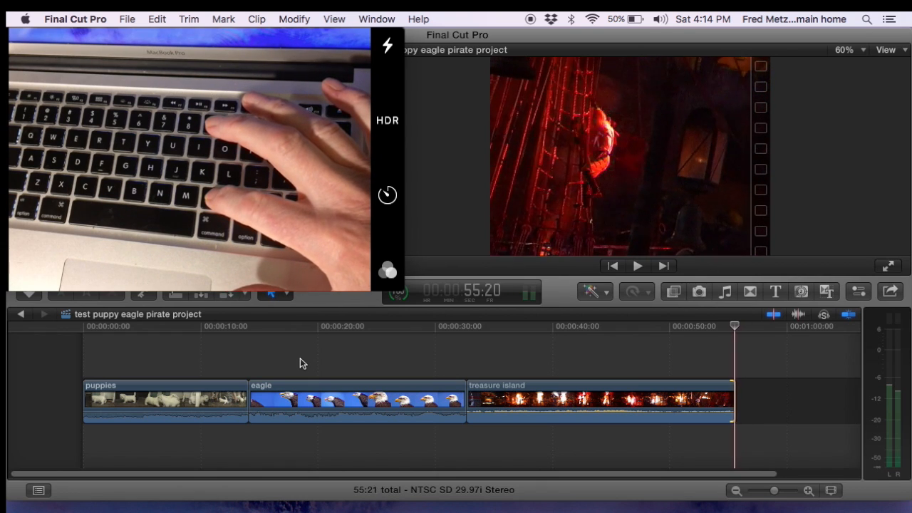
key(comma)
key(comma)
key(comma)
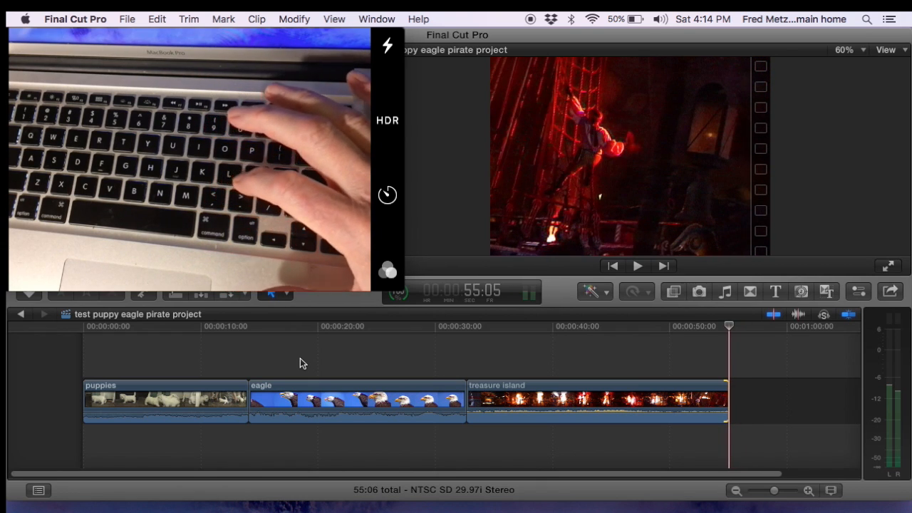
Step: Extend the treasure island clip's end point back out frame by frame
key(period)
key(period)
key(period)
key(period)
key(period)
key(period)
key(period)
key(period)
key(period)
key(period)
key(period)
key(period)
key(period)
key(period)
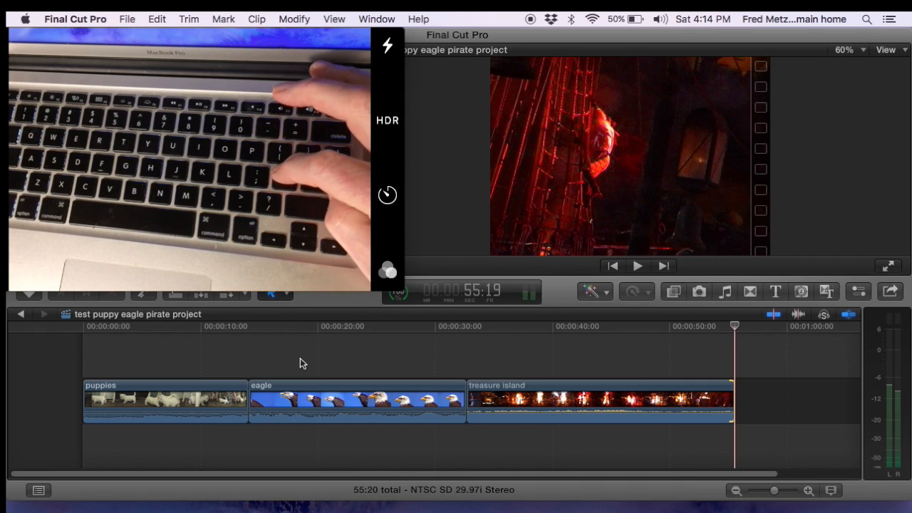
Step: Return to the start of the timeline, select the puppies clip's start, and trim it later frame by frame
key(semicolon)
key(semicolon)
key(semicolon)
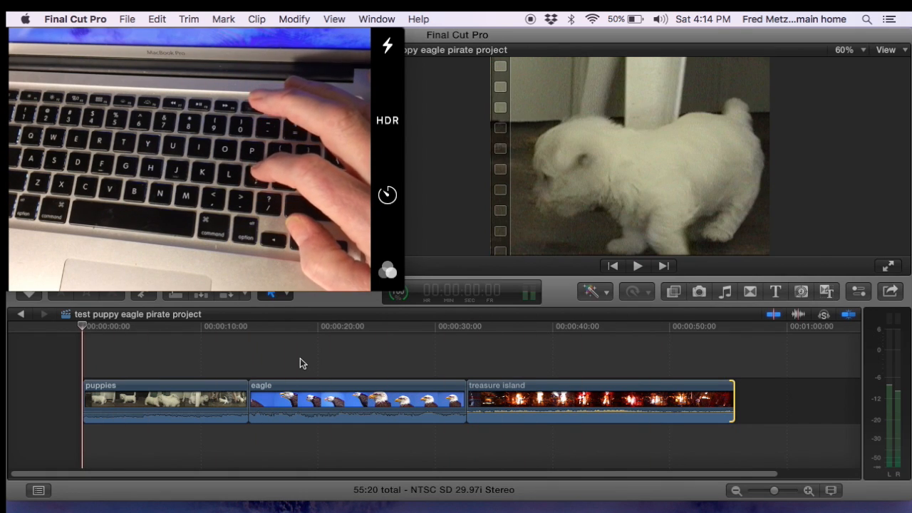
key(bracketright)
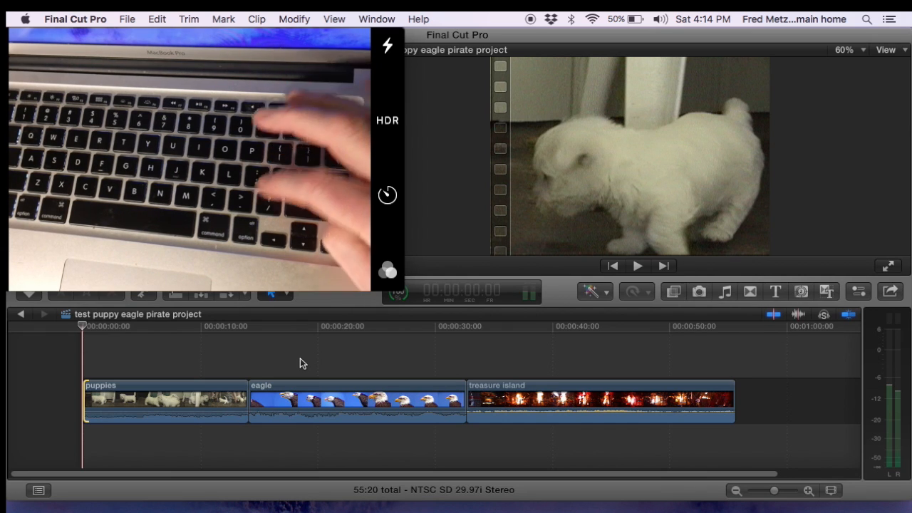
key(period)
key(period)
key(period)
key(period)
key(period)
key(period)
key(period)
key(period)
key(period)
key(period)
key(period)
key(period)
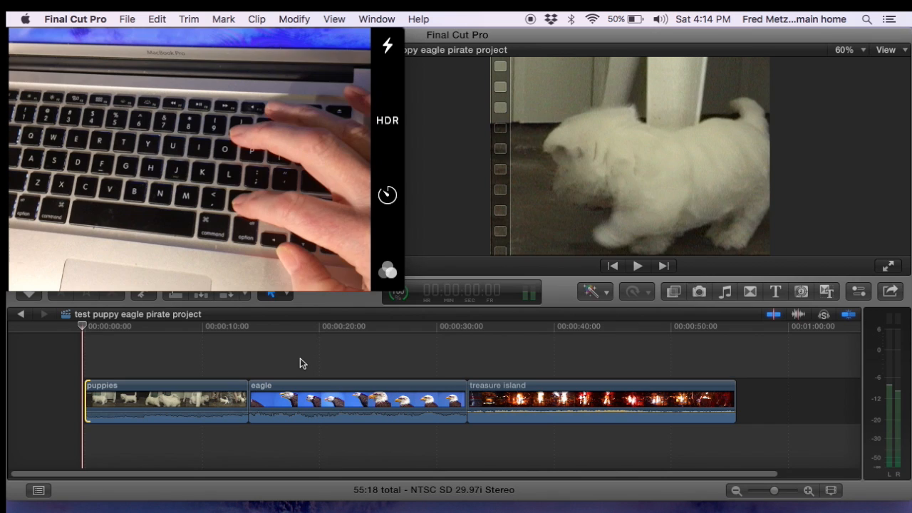
key(period)
key(period)
key(period)
key(period)
key(period)
key(period)
key(period)
key(period)
key(period)
key(period)
key(period)
key(period)
key(period)
key(period)
key(period)
key(period)
key(period)
key(period)
key(period)
key(period)
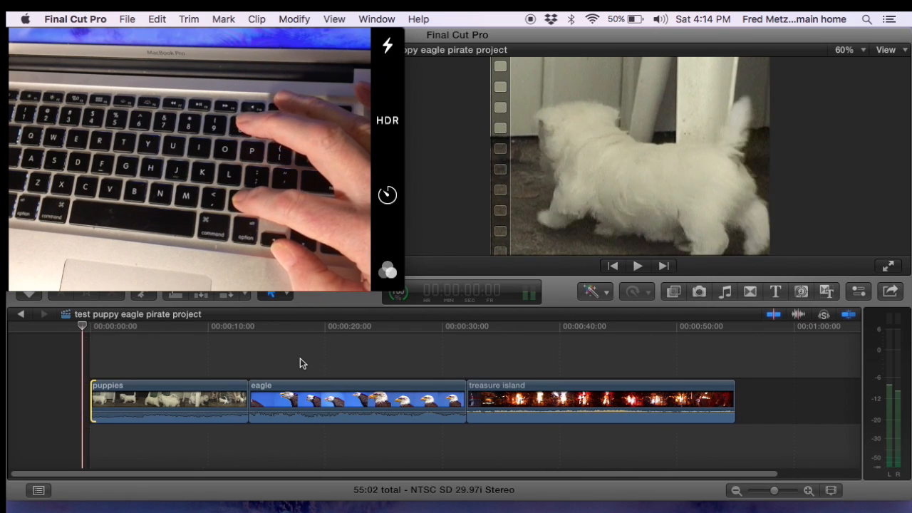
Step: Extend the puppies clip's start point earlier frame by frame
key(comma)
key(comma)
key(comma)
key(comma)
key(comma)
key(comma)
key(comma)
key(comma)
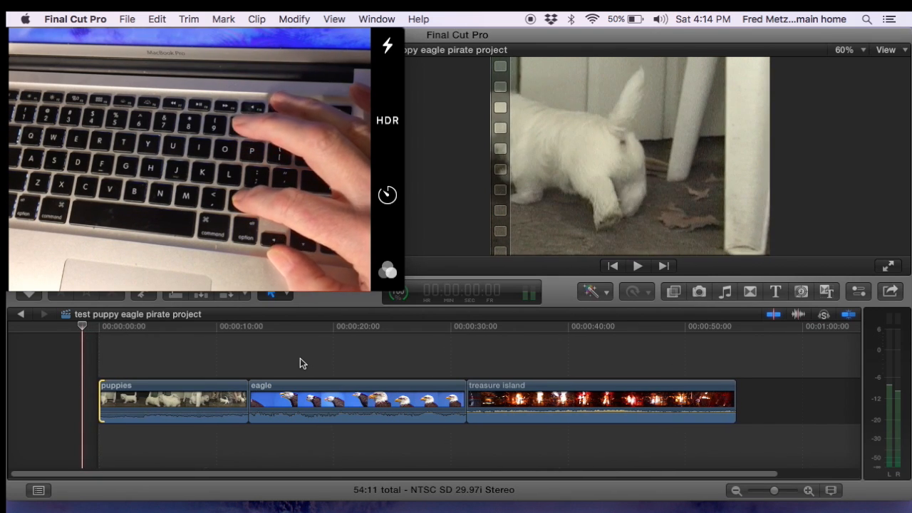
key(comma)
key(comma)
key(comma)
key(comma)
key(comma)
key(comma)
key(comma)
key(comma)
key(comma)
key(comma)
key(comma)
key(comma)
key(comma)
key(comma)
key(comma)
key(comma)
key(comma)
key(comma)
key(comma)
key(comma)
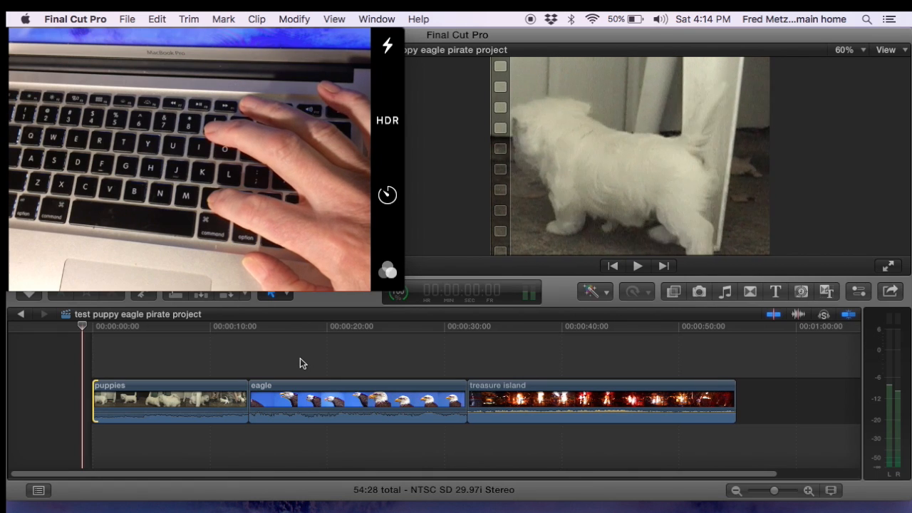
key(comma)
key(comma)
key(comma)
key(comma)
key(comma)
key(comma)
key(comma)
key(comma)
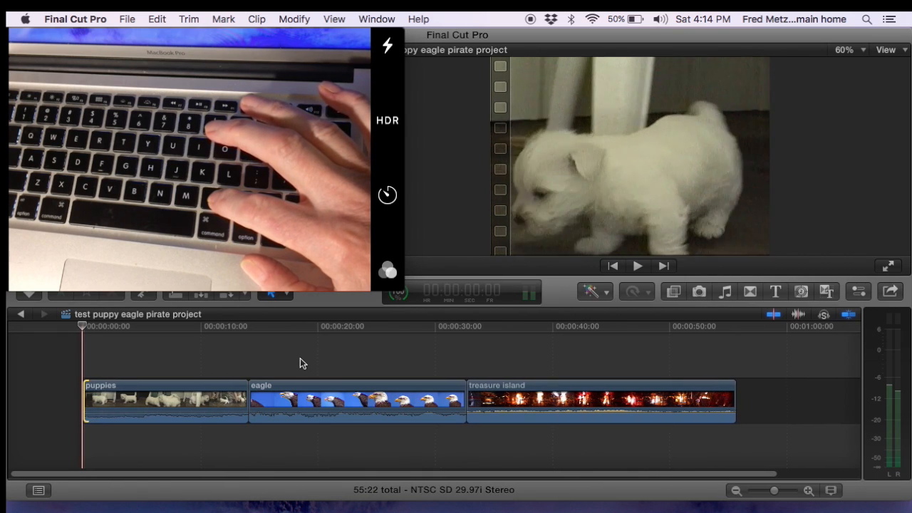
Step: Fine-tune the puppies clip's start point one frame at a time in both directions
key(period)
key(period)
key(period)
key(period)
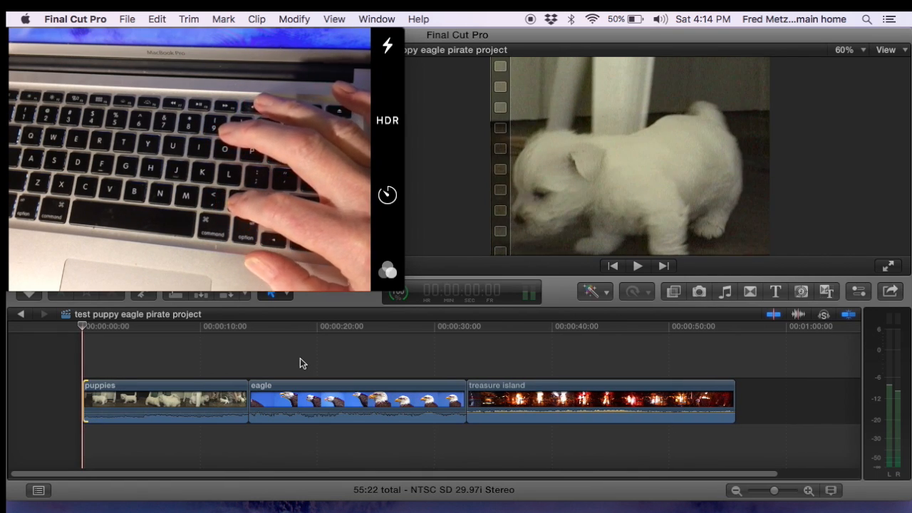
key(period)
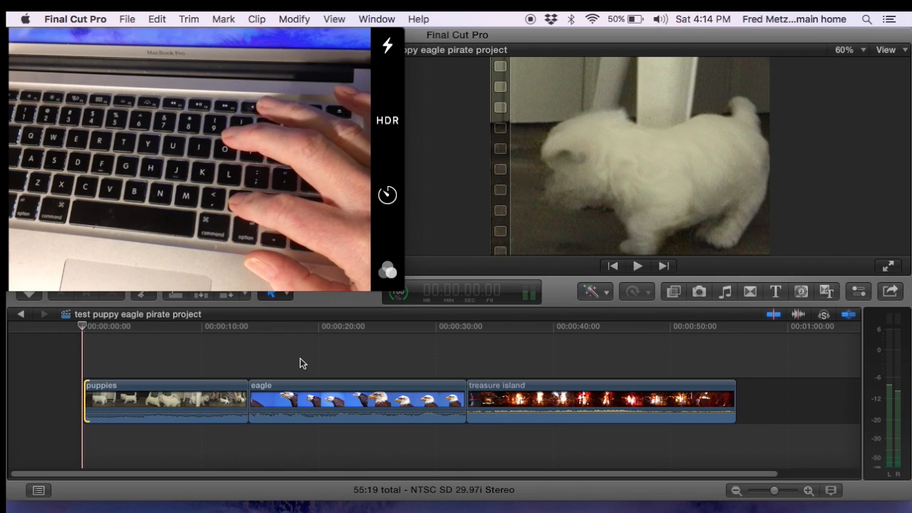
key(comma)
key(period)
key(comma)
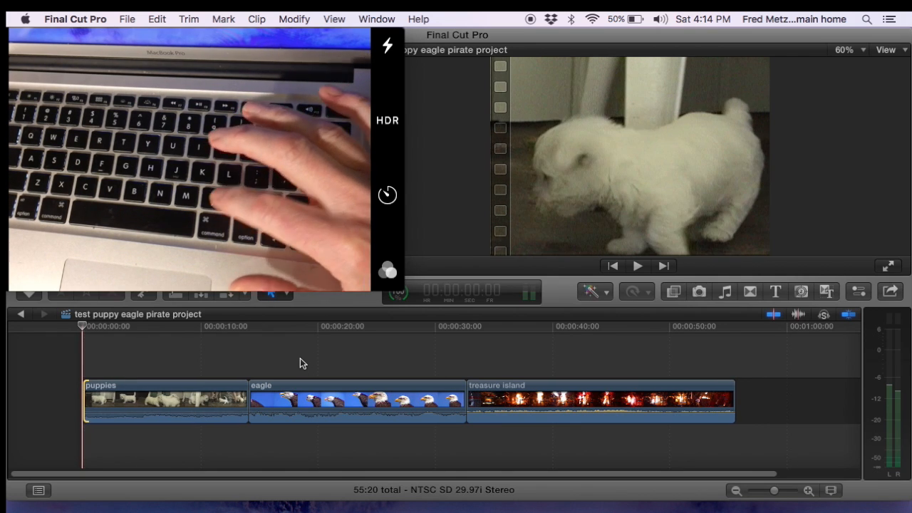
key(period)
key(comma)
key(period)
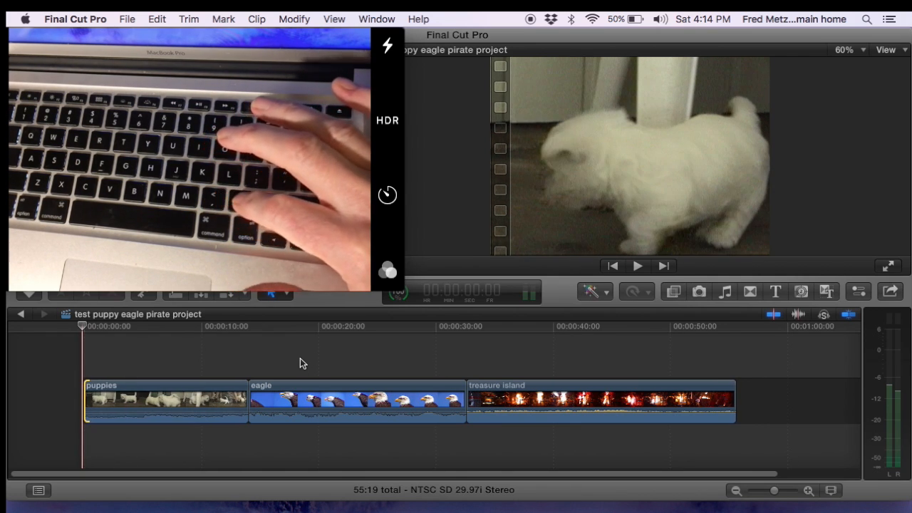
key(comma)
key(period)
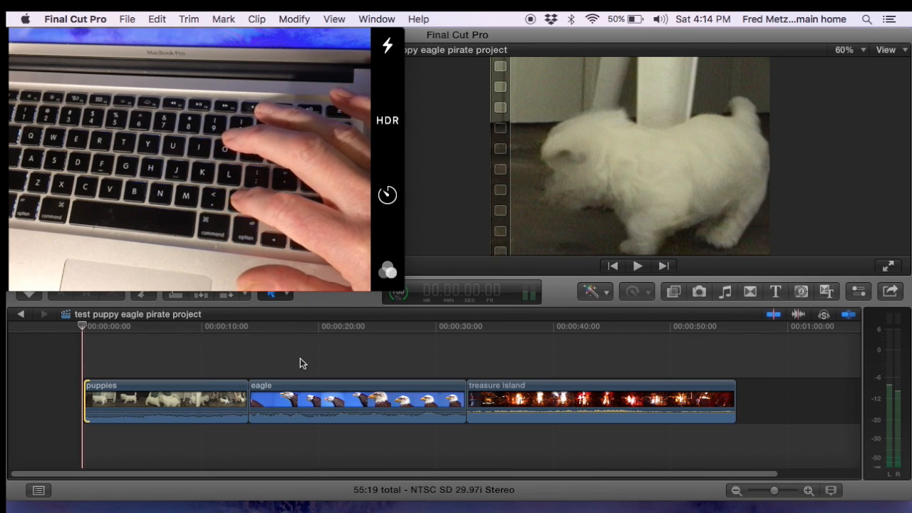
key(comma)
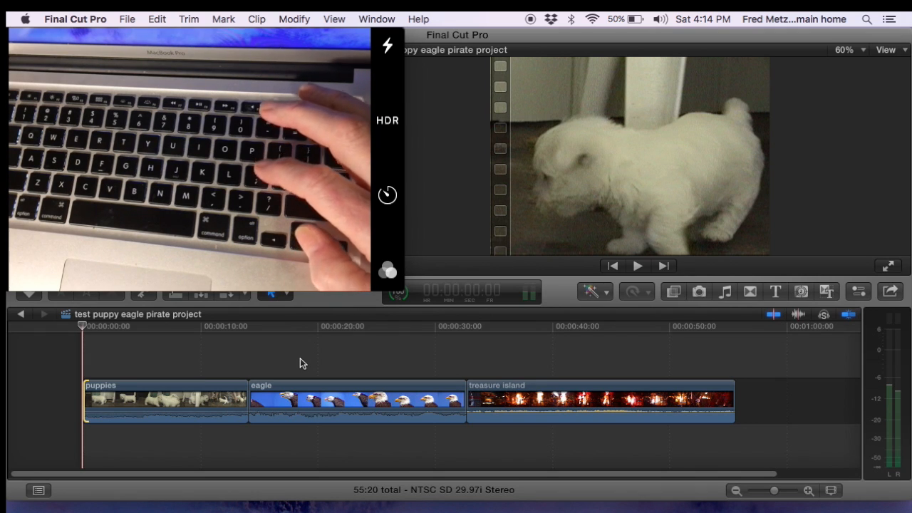
Step: Step the playhead back and forth through the edit points between the clips
key(Down)
key(Up)
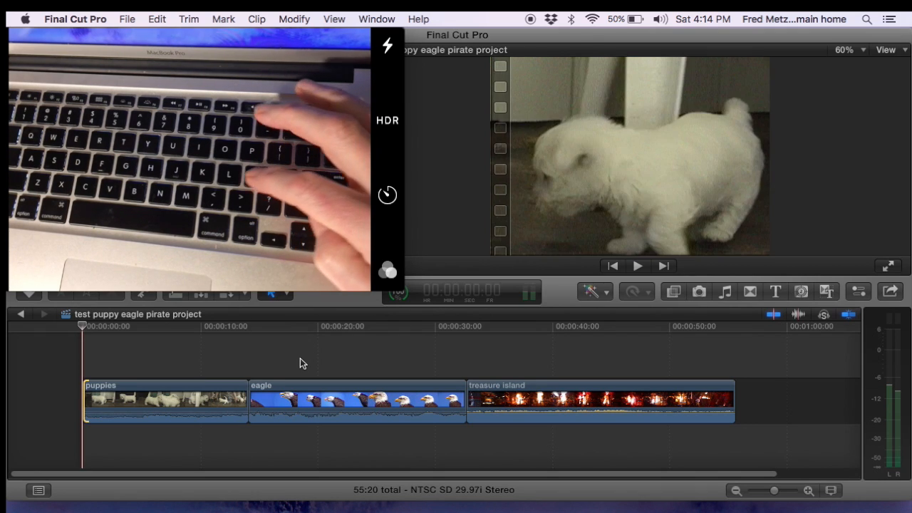
key(Down)
key(Down)
key(Up)
key(Down)
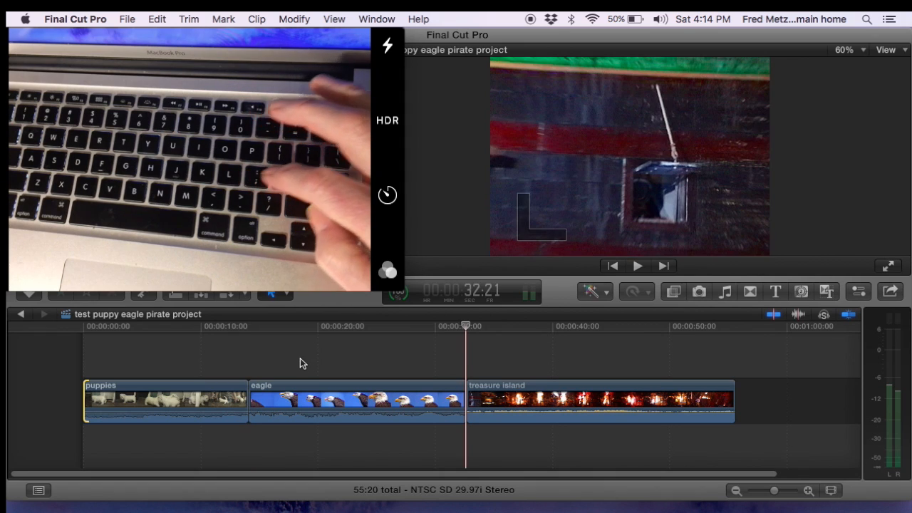
Step: Move to the edit point between the puppies and eagle clips, select it, and trim it one frame at a time
key(Up)
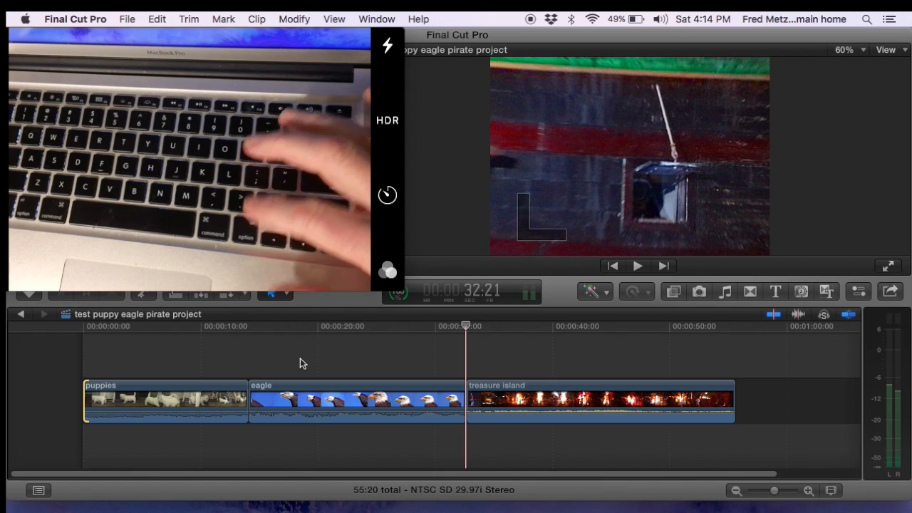
key(Down)
key(Up)
key(Up)
key(Down)
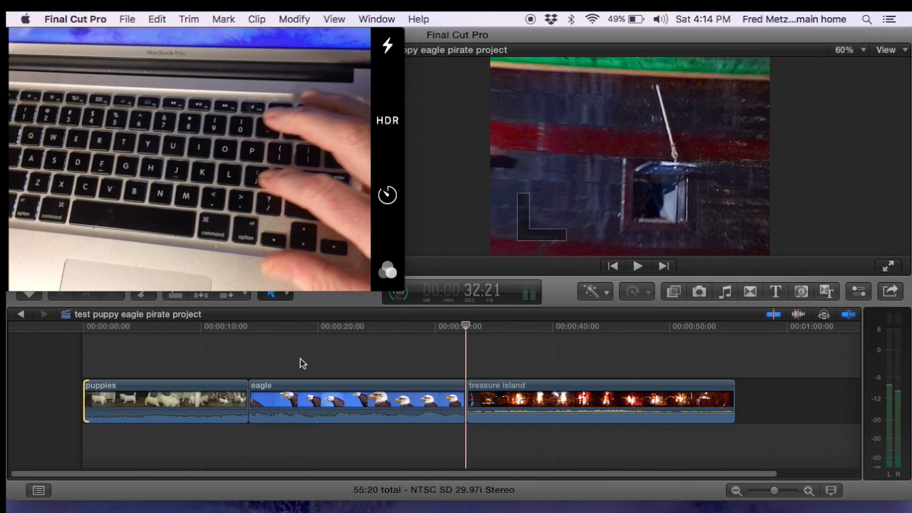
key(Up)
key(Down)
key(Up)
key(Down)
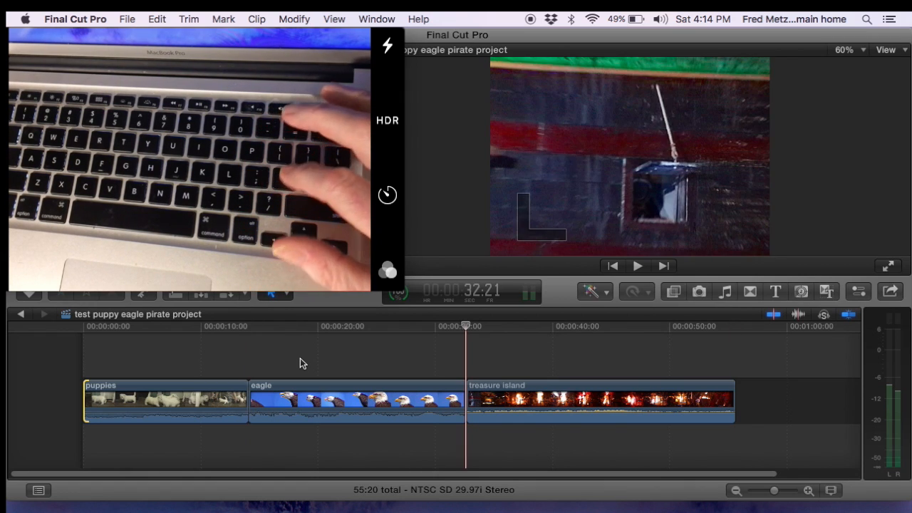
key(Up)
key([)
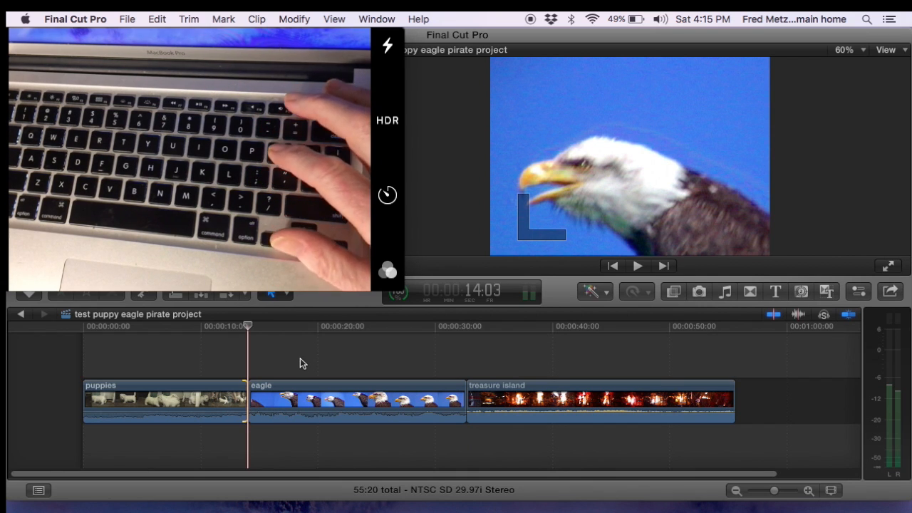
key(.)
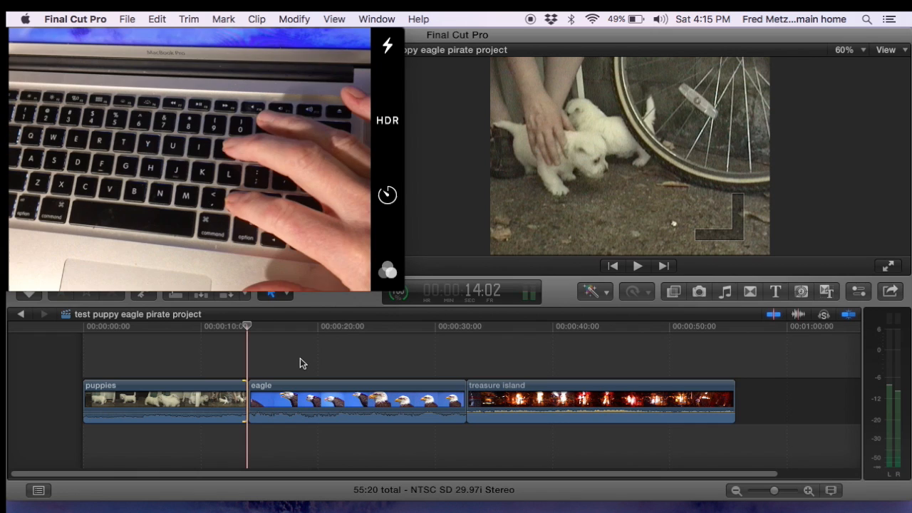
key(.)
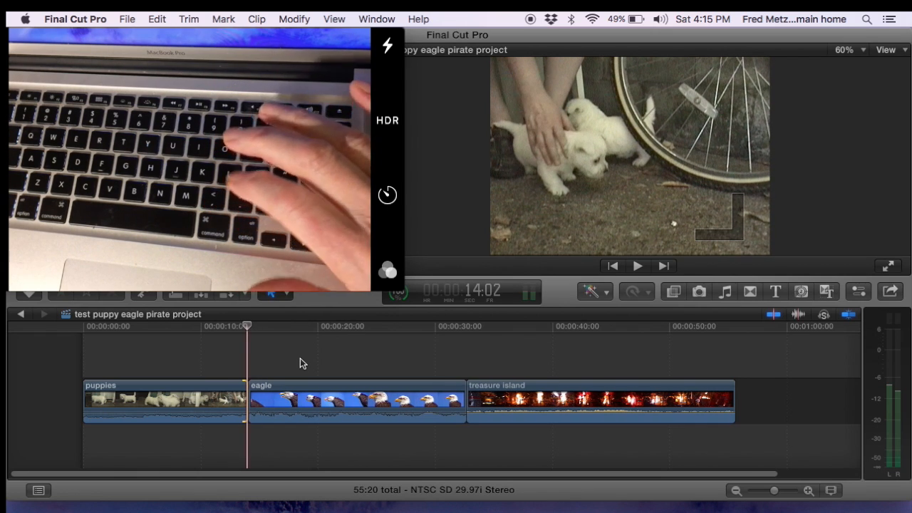